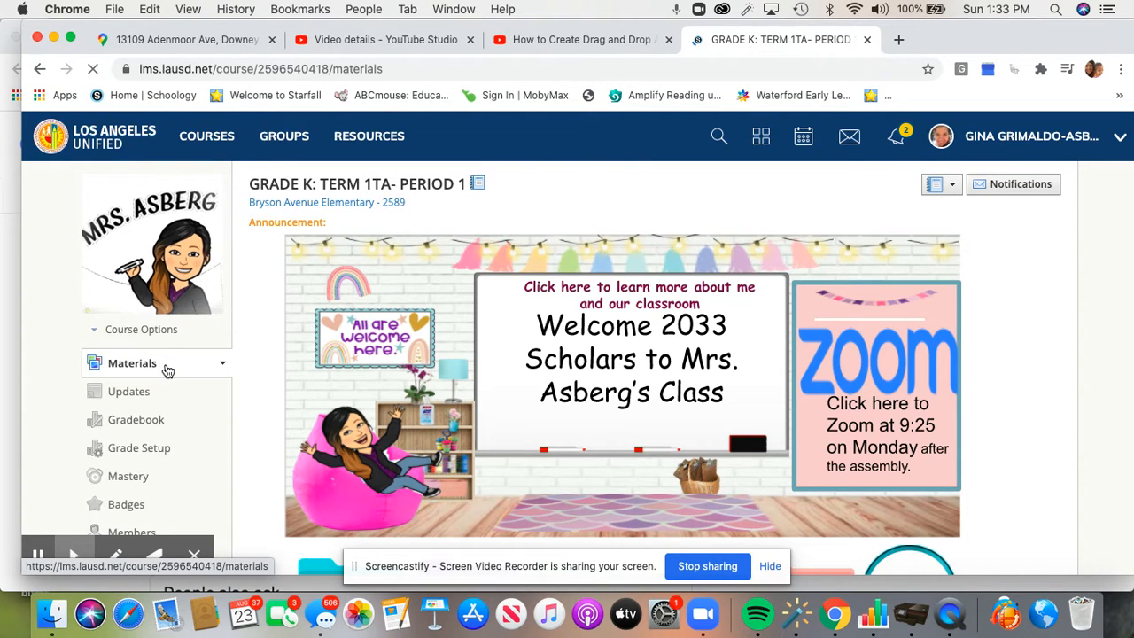
Scroll the Schoology course sidebar's app list to locate the BrainPOP app
scroll(168, 368, down, 5)
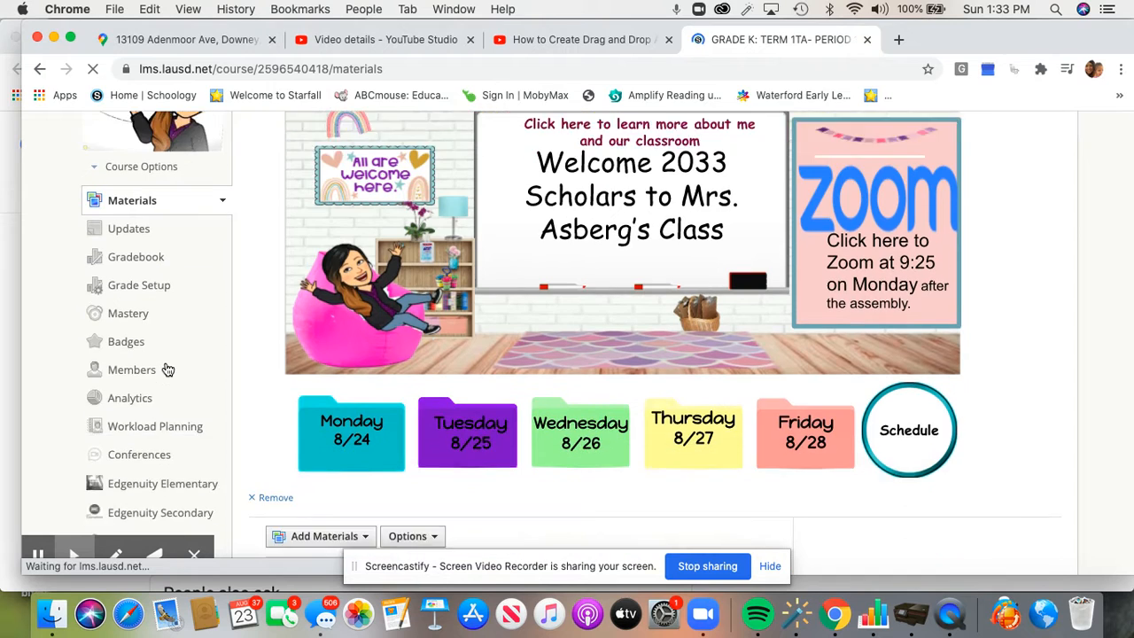
scroll(167, 368, down, 2)
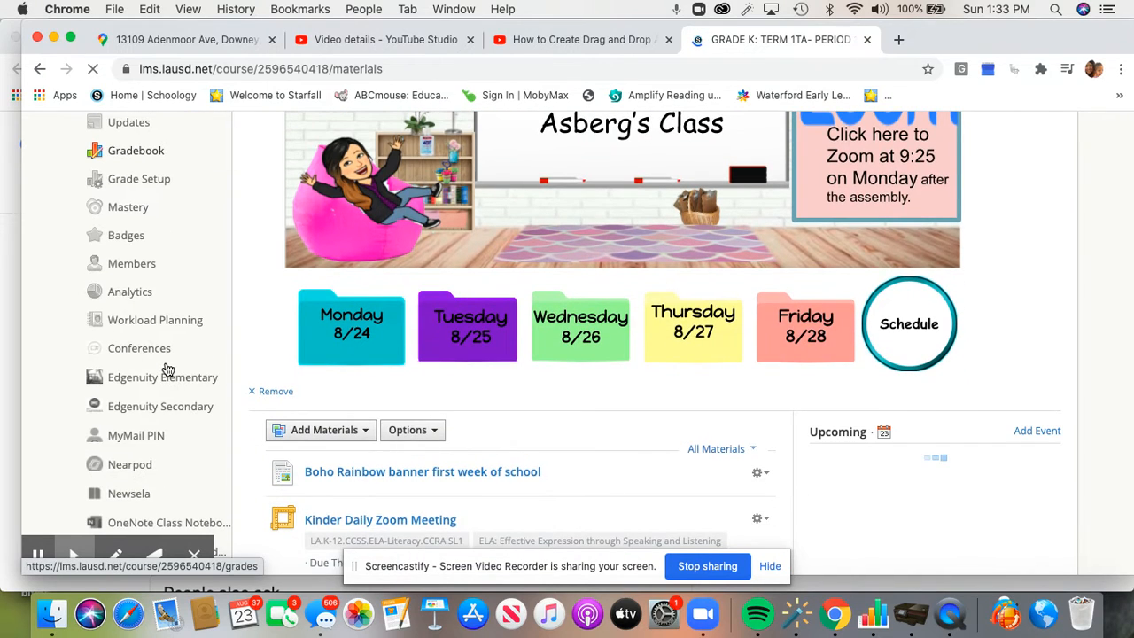
scroll(168, 369, up, 4)
scroll(168, 368, up, 3)
scroll(167, 369, down, 8)
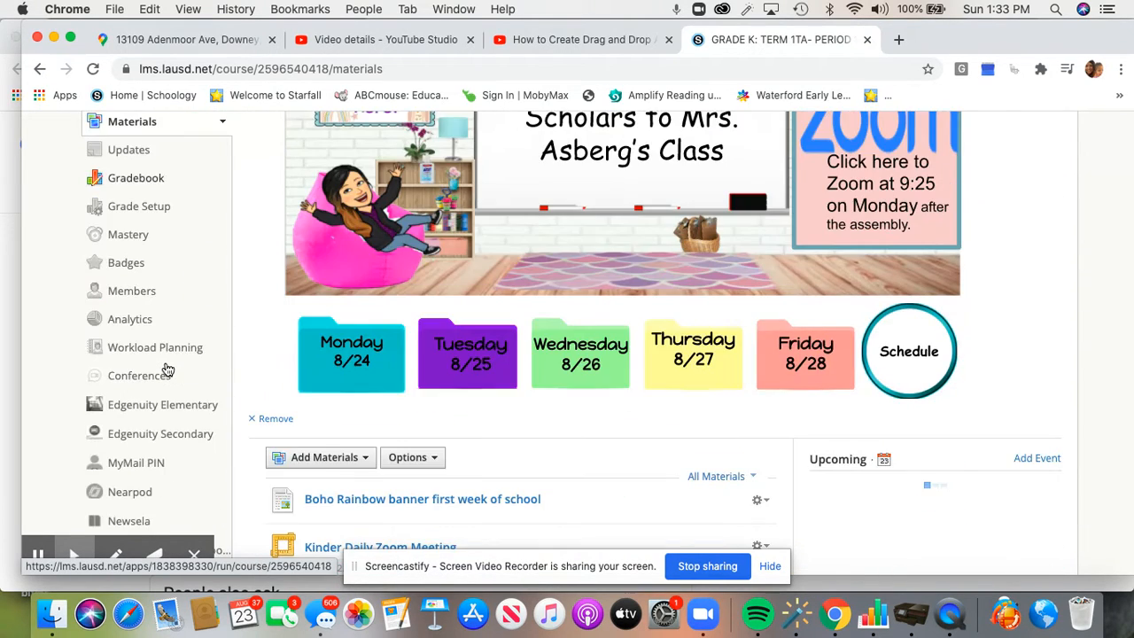
scroll(168, 369, down, 8)
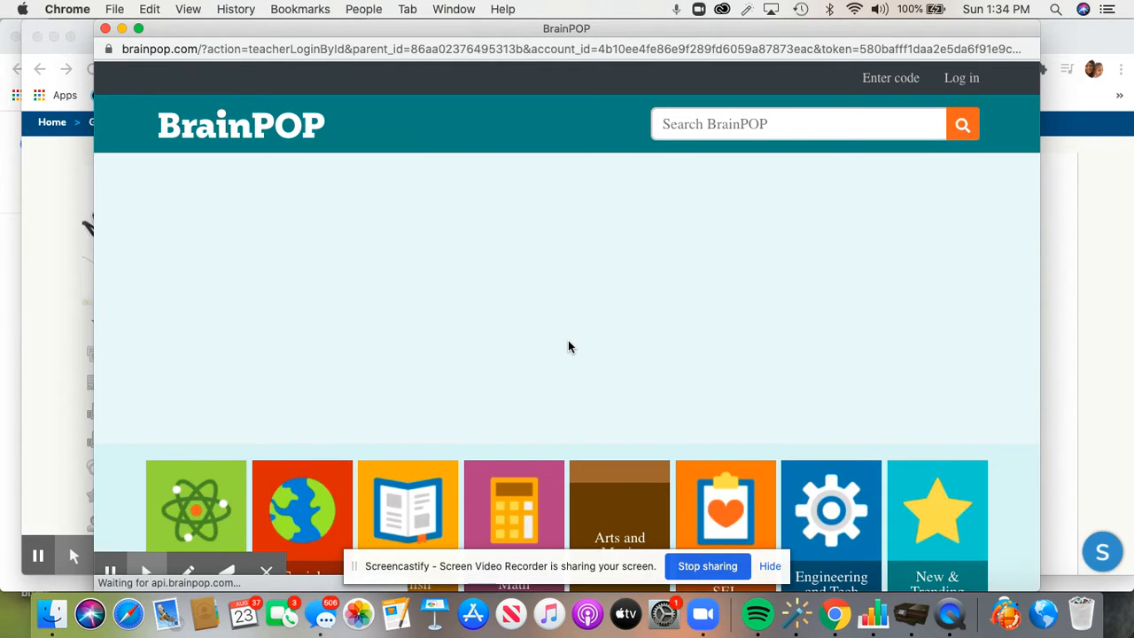
Scroll through BrainPOP's subject tiles and the 'But wait, there's more!' section, then back to the top
scroll(568, 346, down, 10)
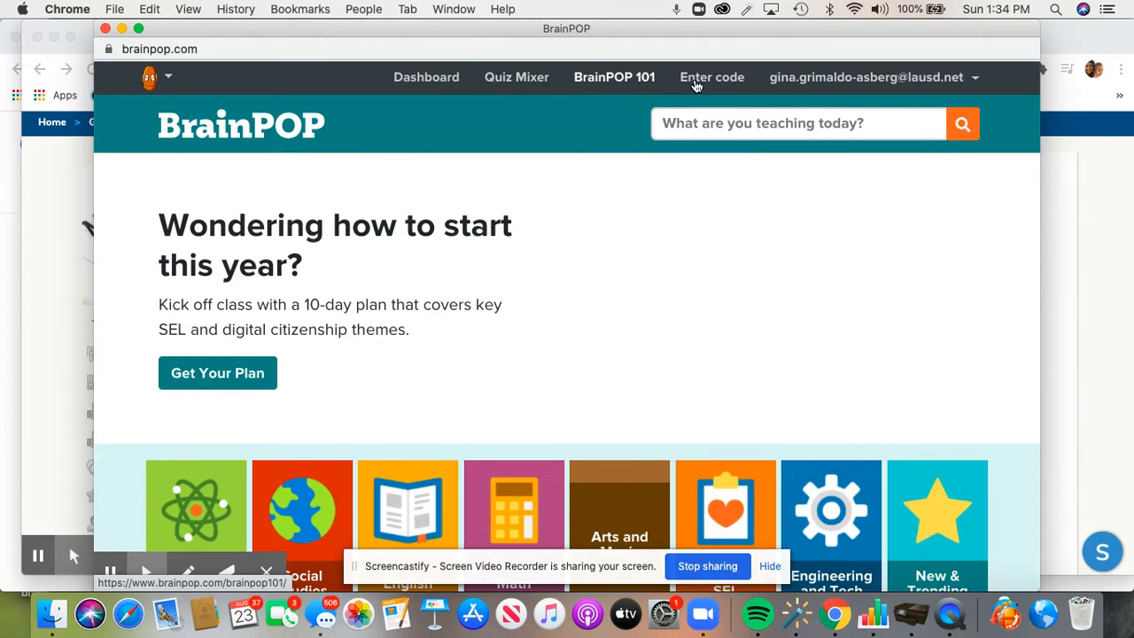
scroll(431, 246, down, 10)
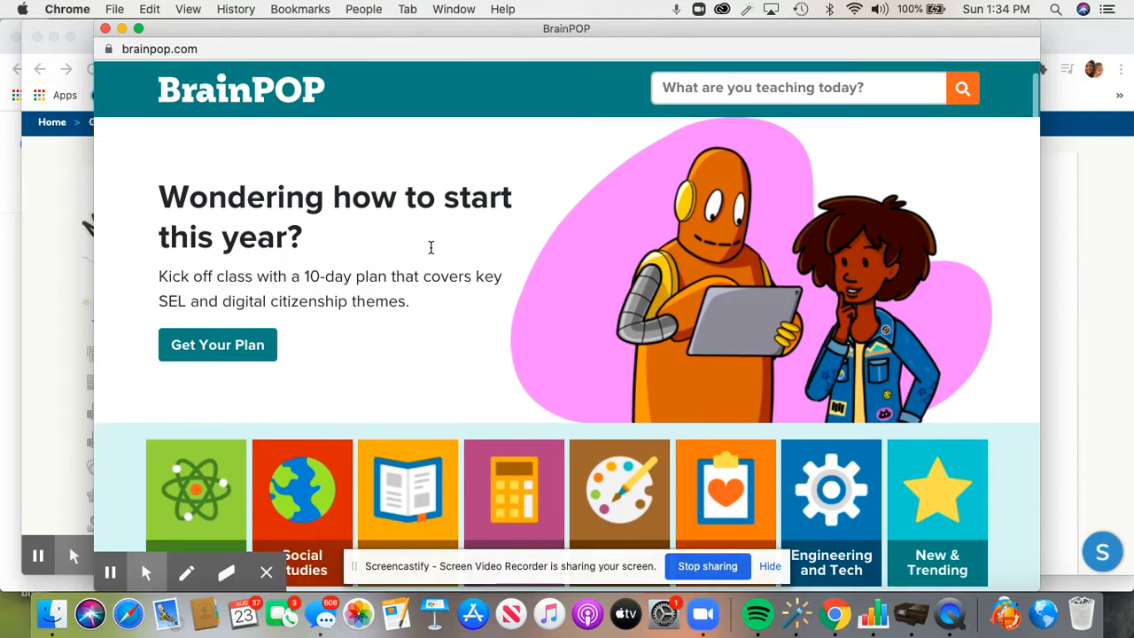
scroll(431, 248, up, 10)
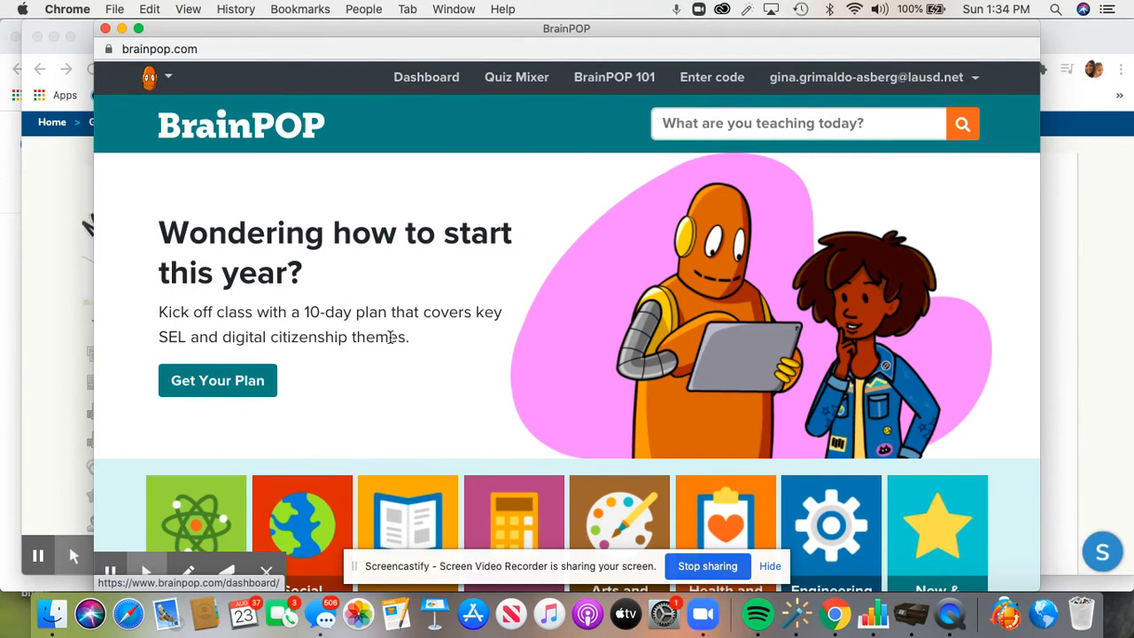
scroll(390, 337, down, 20)
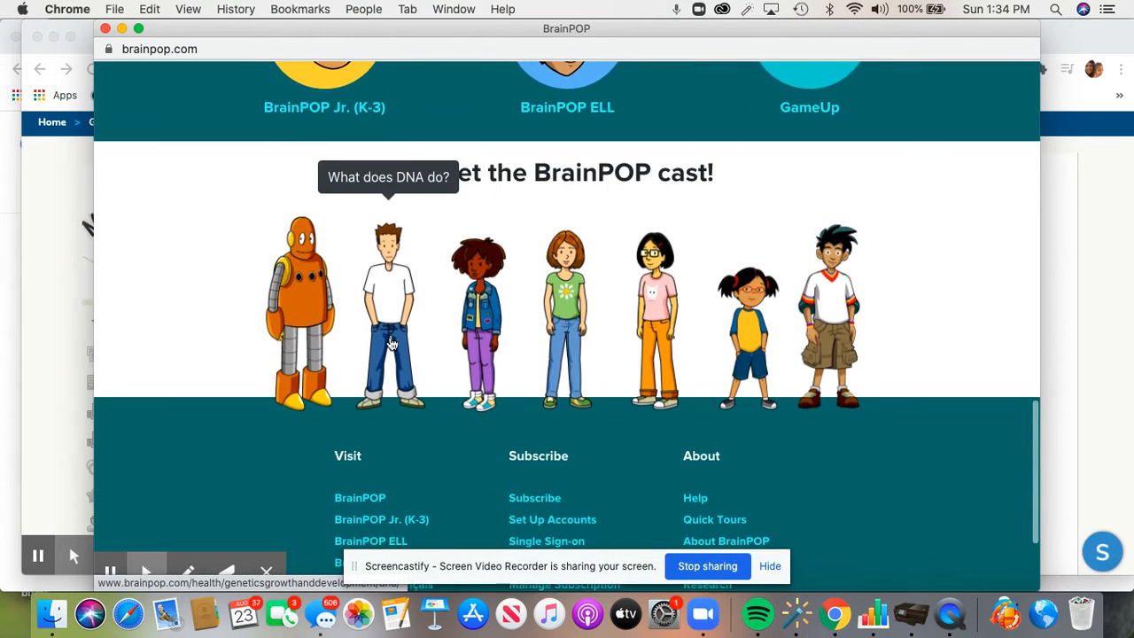
scroll(389, 344, up, 5)
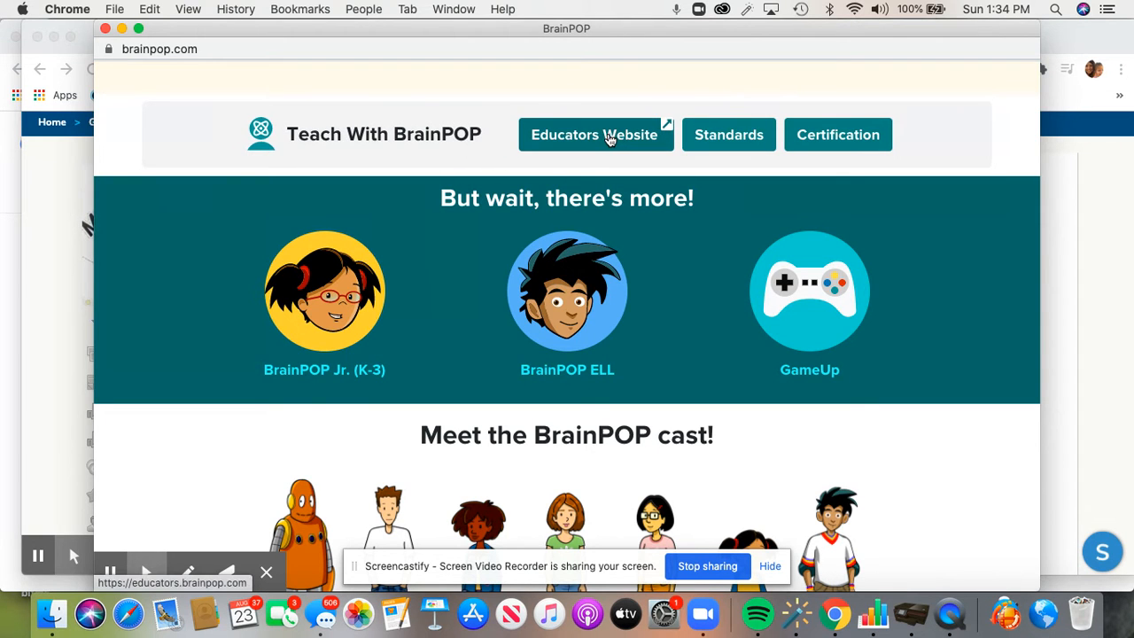
scroll(608, 137, up, 10)
scroll(607, 137, down, 5)
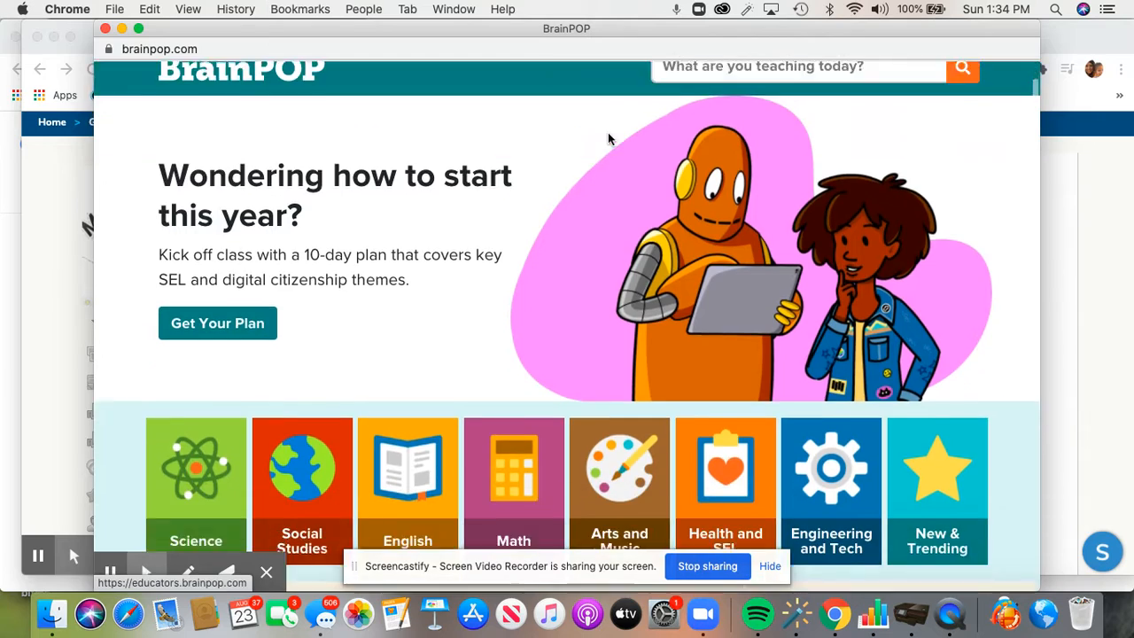
scroll(608, 133, down, 5)
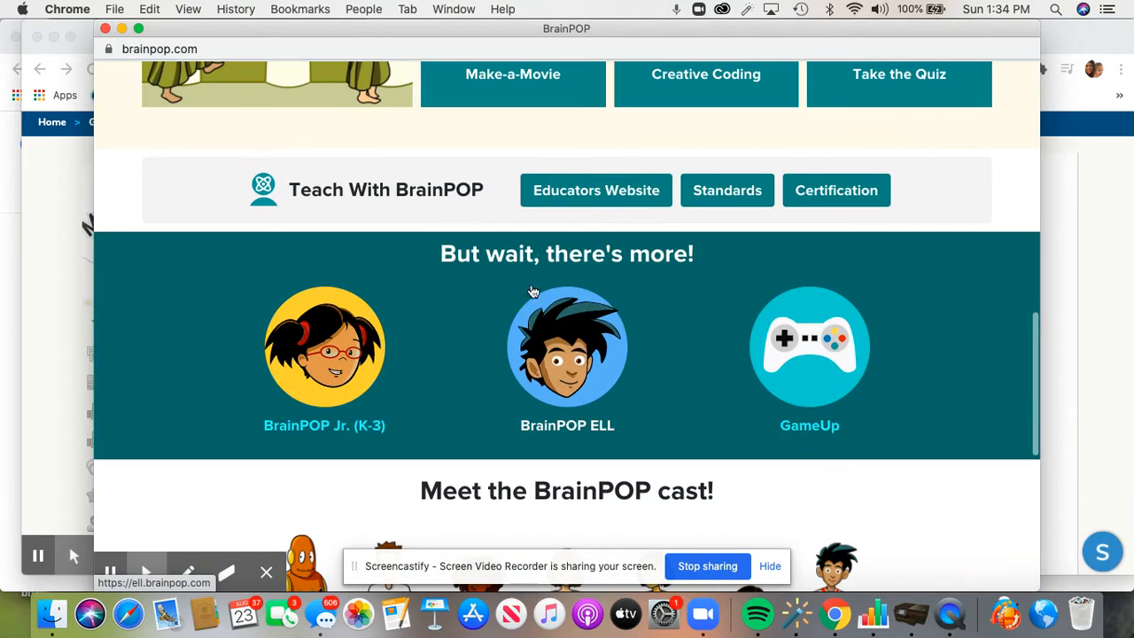
scroll(610, 193, up, 10)
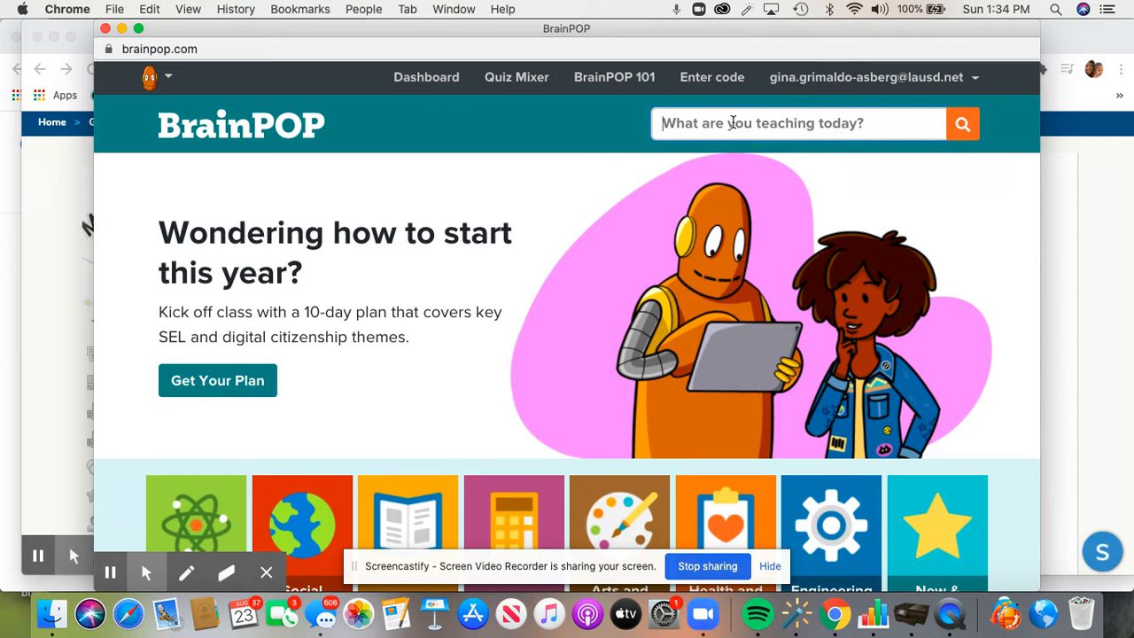
Search BrainPOP topics for 'school' and scroll through the 22 results
text(school)
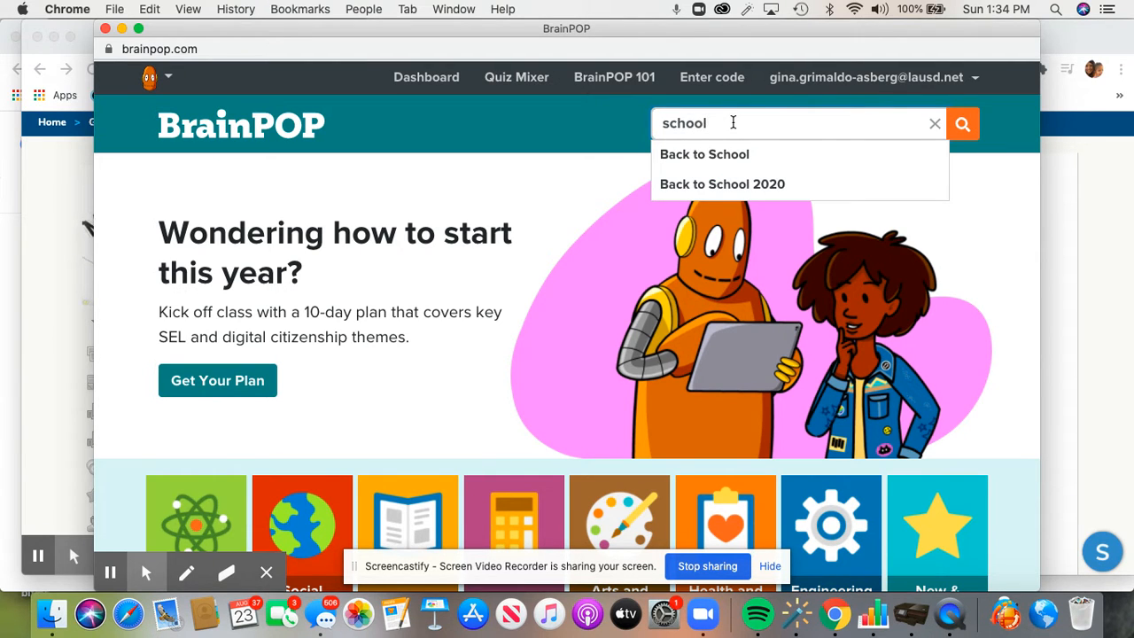
key(Return)
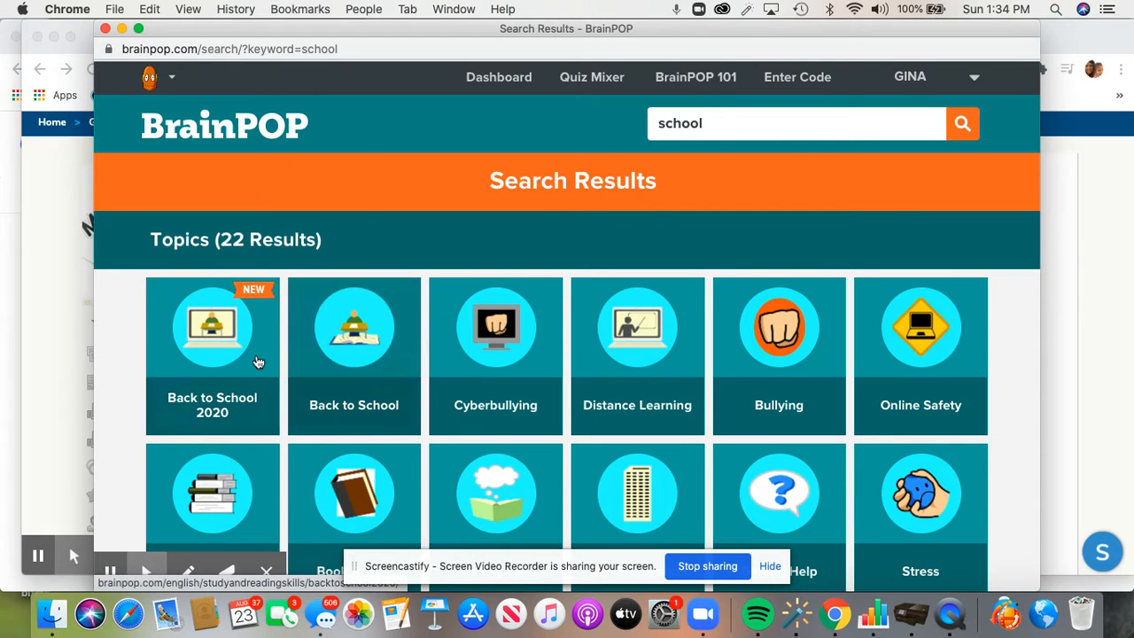
scroll(369, 372, down, 5)
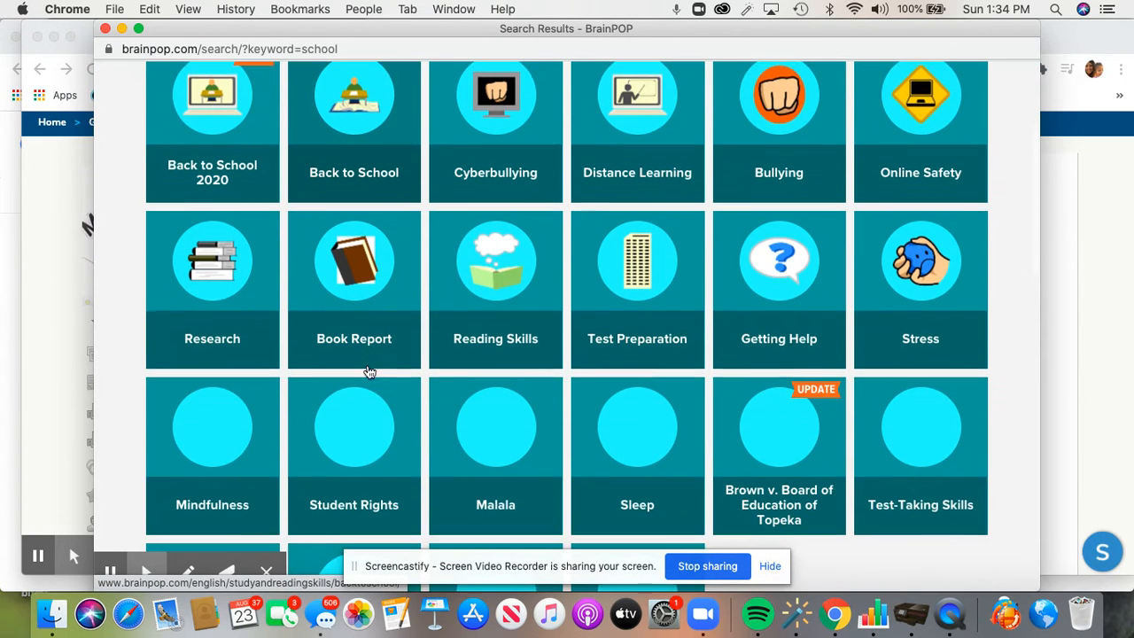
scroll(369, 372, down, 4)
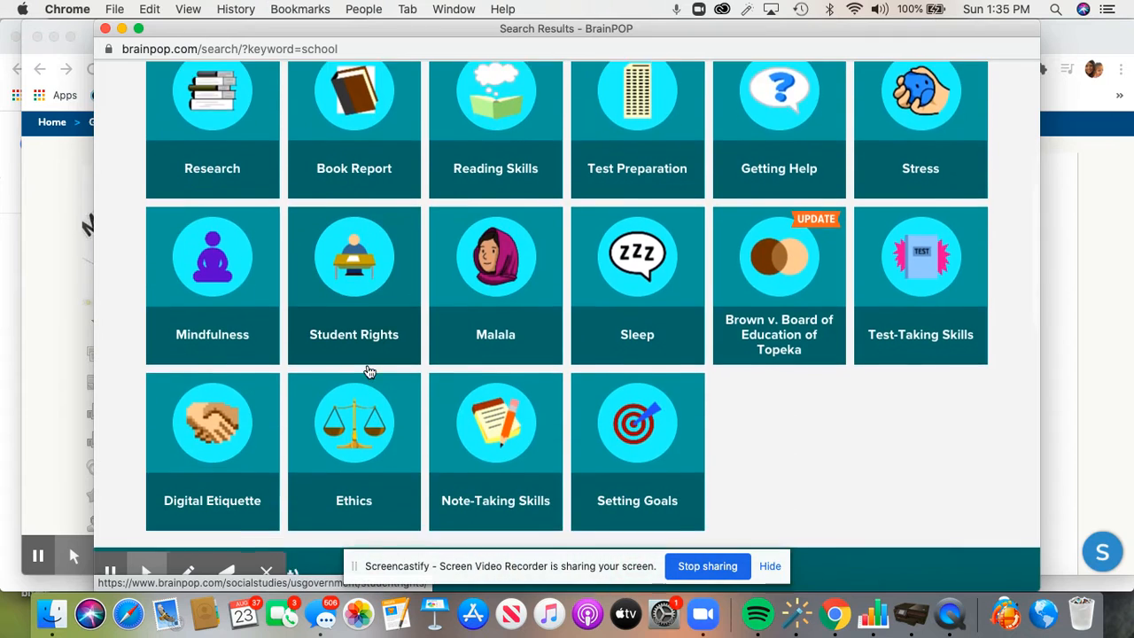
scroll(369, 372, up, 1)
scroll(369, 372, down, 4)
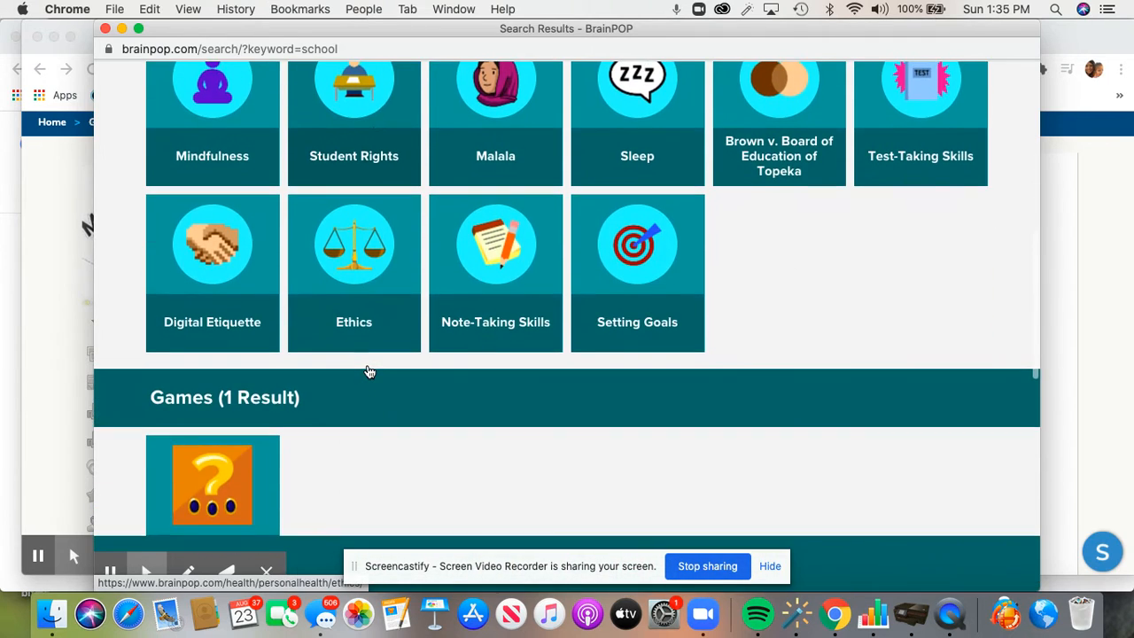
scroll(369, 372, up, 5)
scroll(369, 372, up, 4)
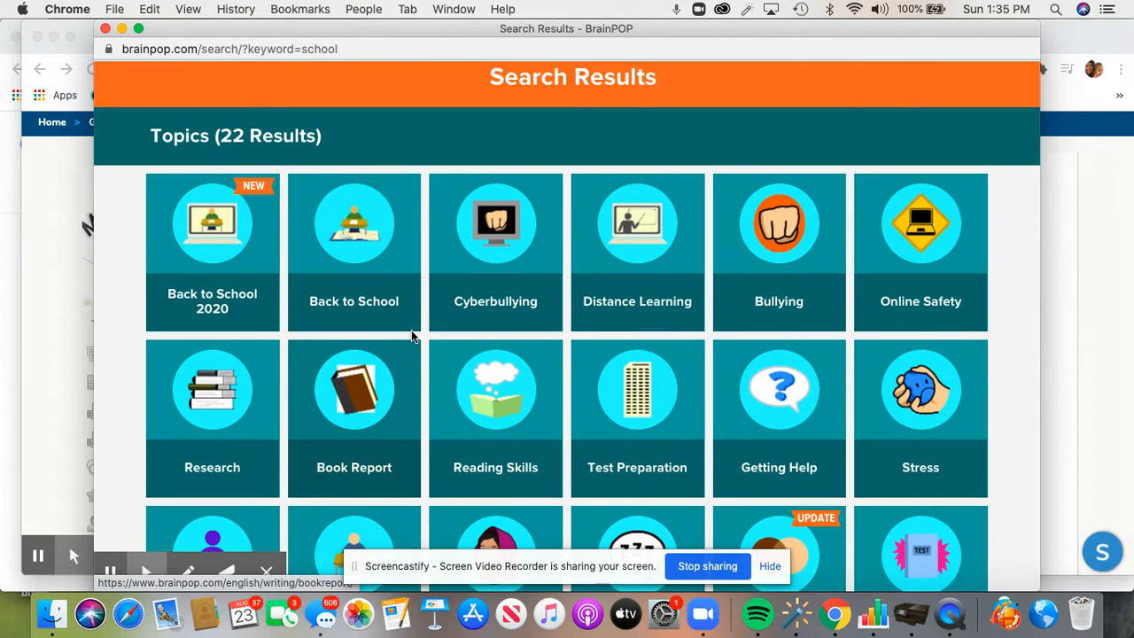
scroll(434, 375, up, 2)
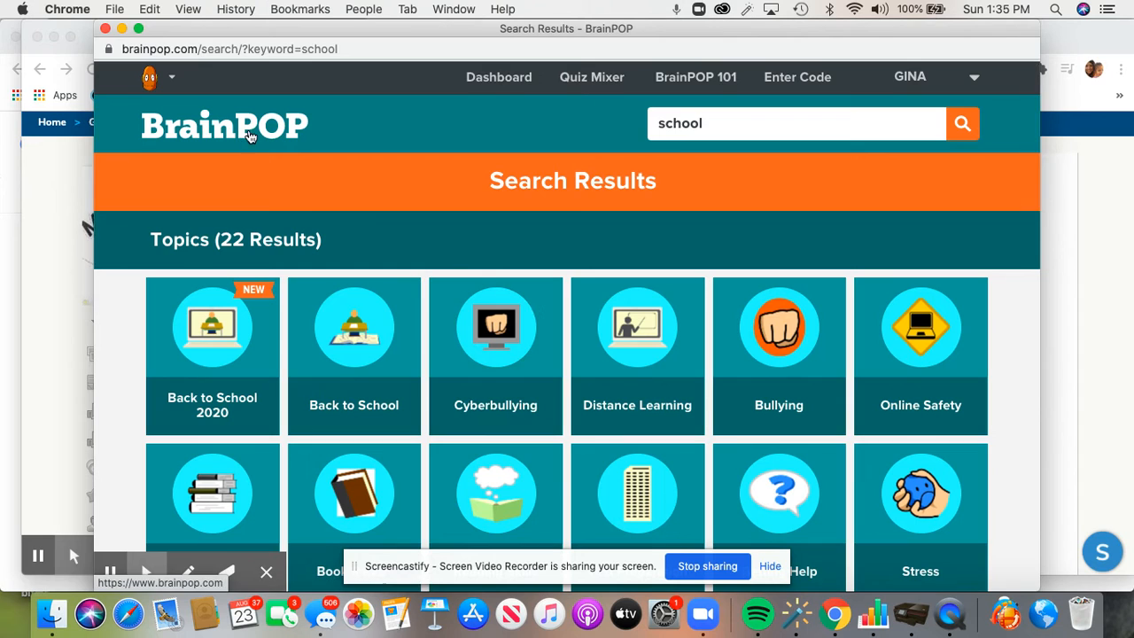
Return to the BrainPOP home page and open the BrainPOP Jr. (K-3) site
click(252, 129)
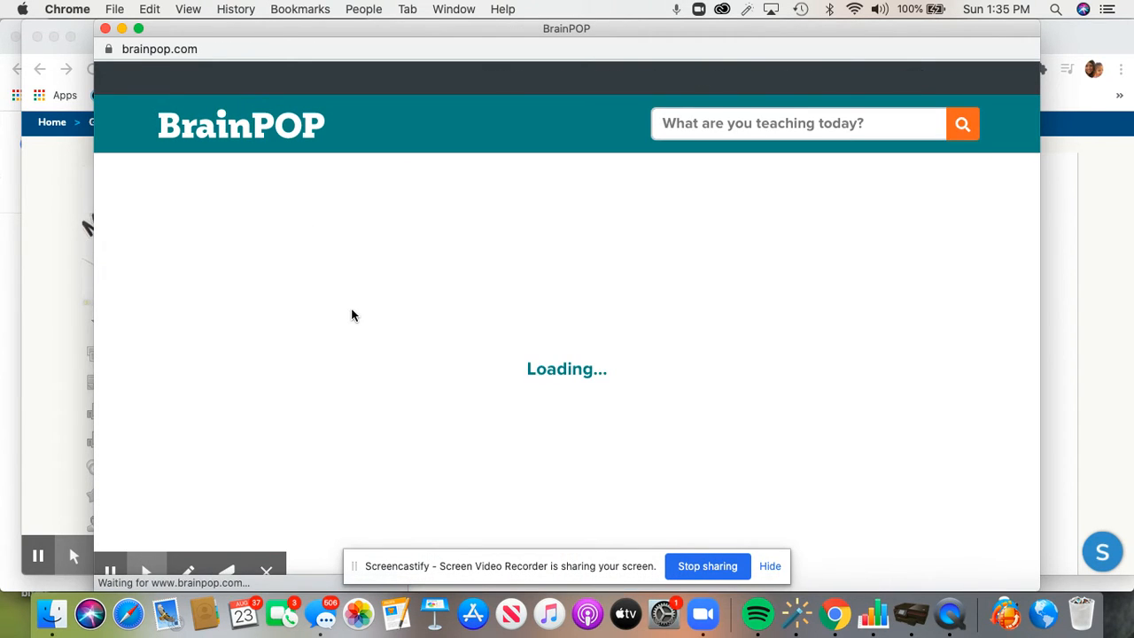
scroll(352, 310, down, 3)
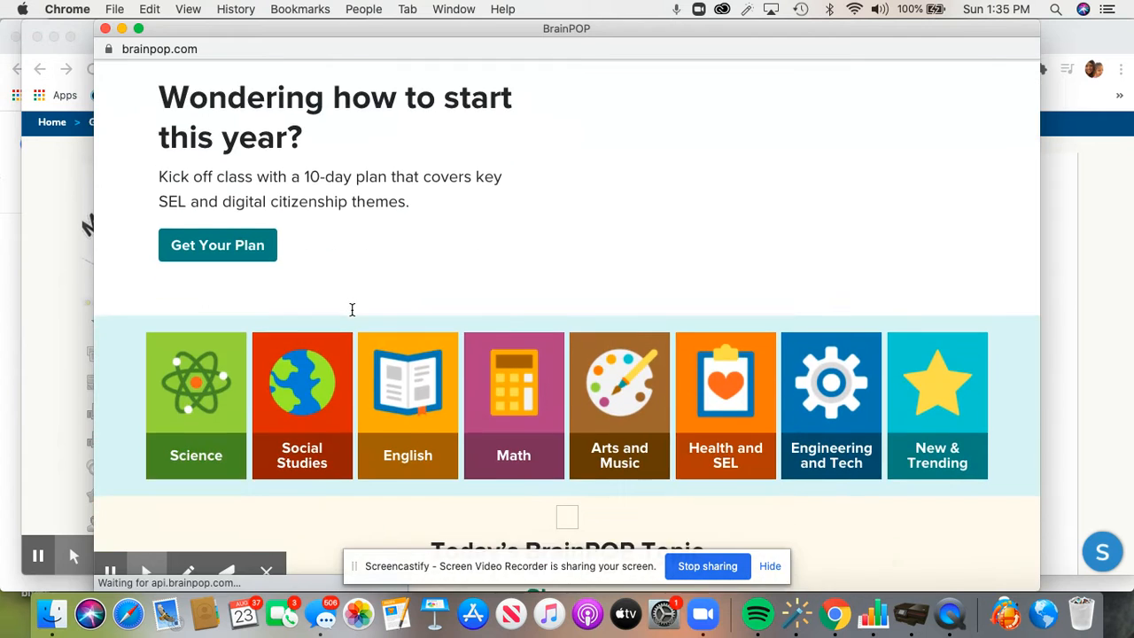
scroll(352, 310, down, 10)
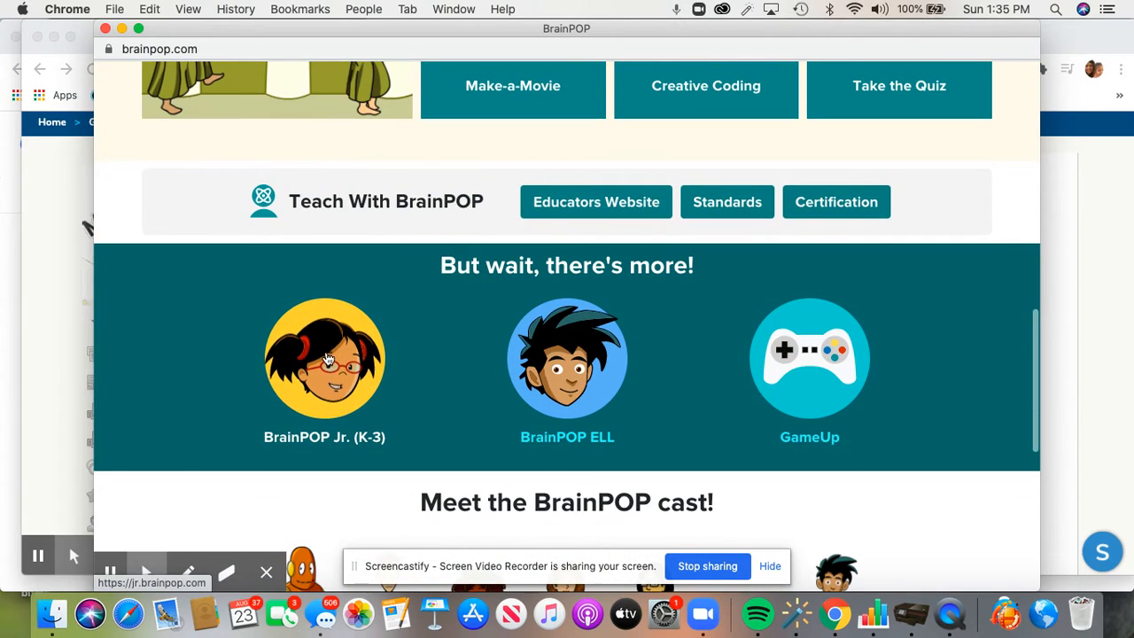
click(328, 357)
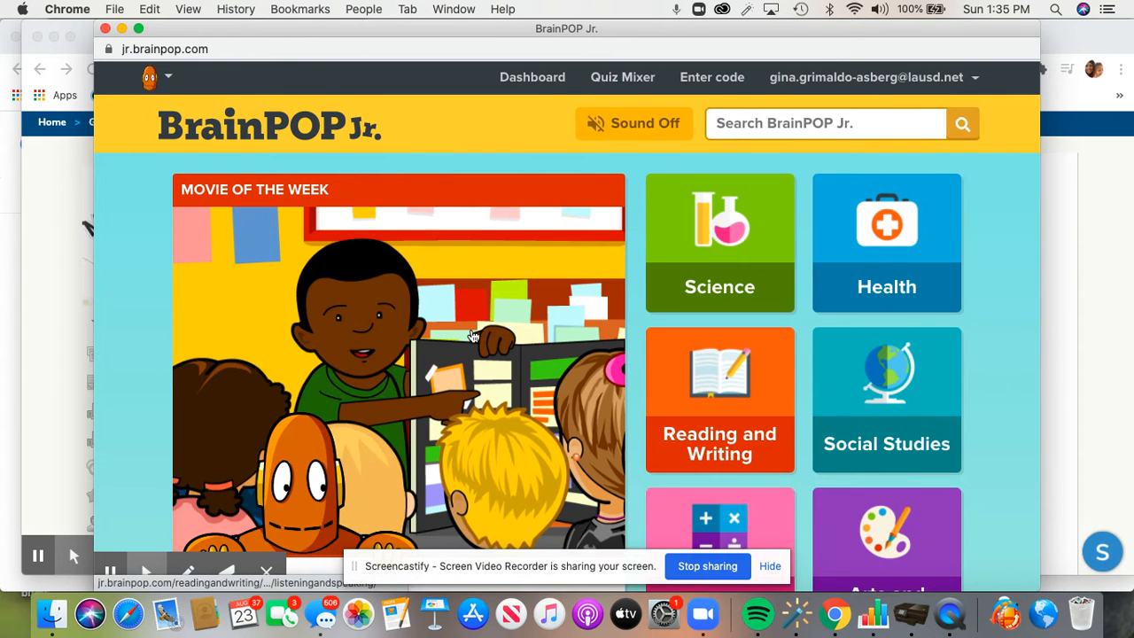
Scroll through the BrainPOP Jr. home page subjects and back up to the top
scroll(474, 337, down, 2)
scroll(474, 337, down, 3)
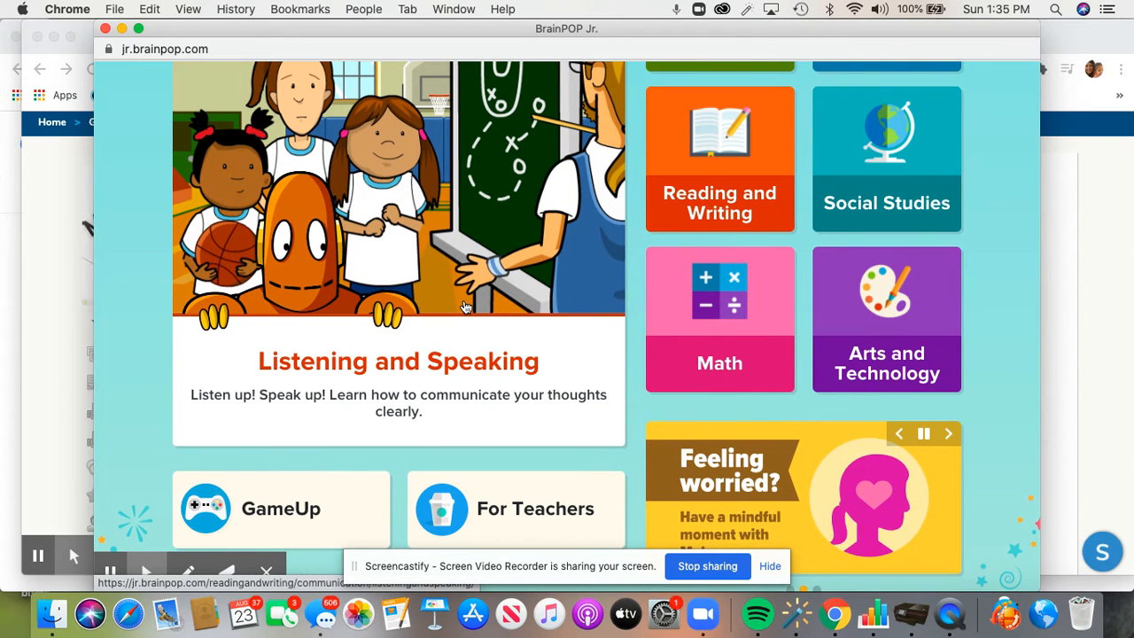
scroll(463, 306, down, 5)
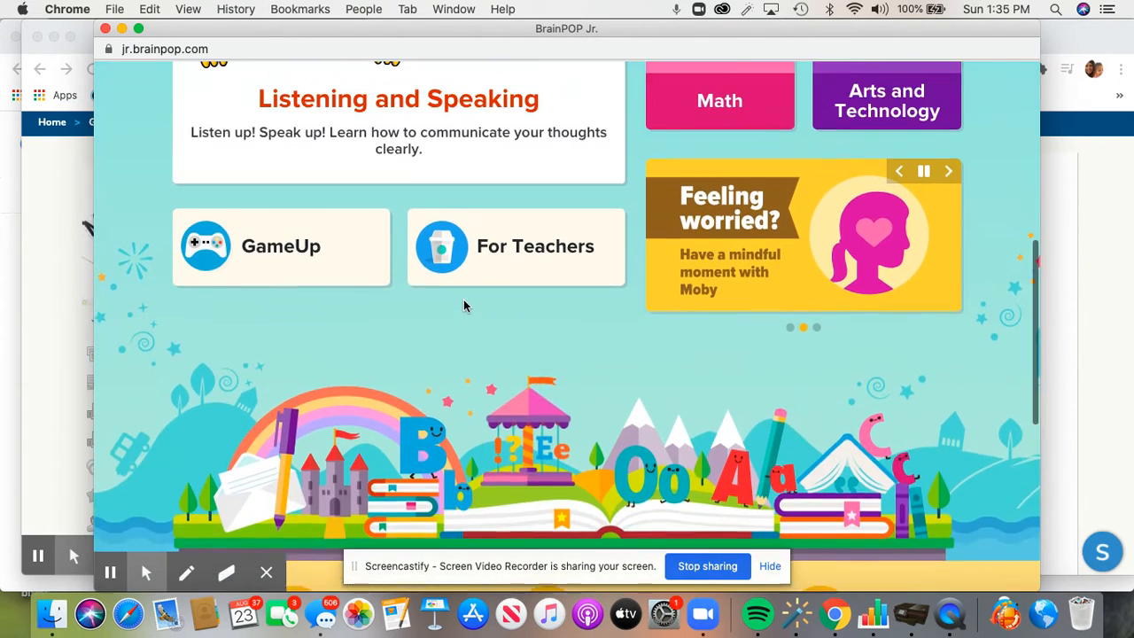
scroll(463, 306, up, 10)
scroll(895, 248, down, 5)
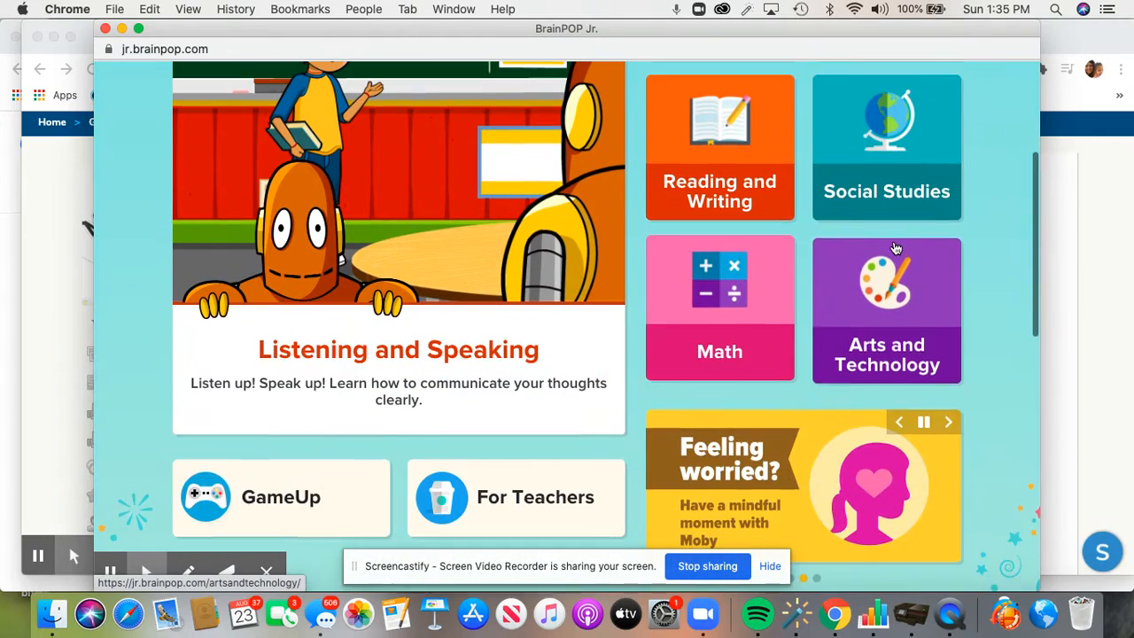
scroll(394, 470, up, 4)
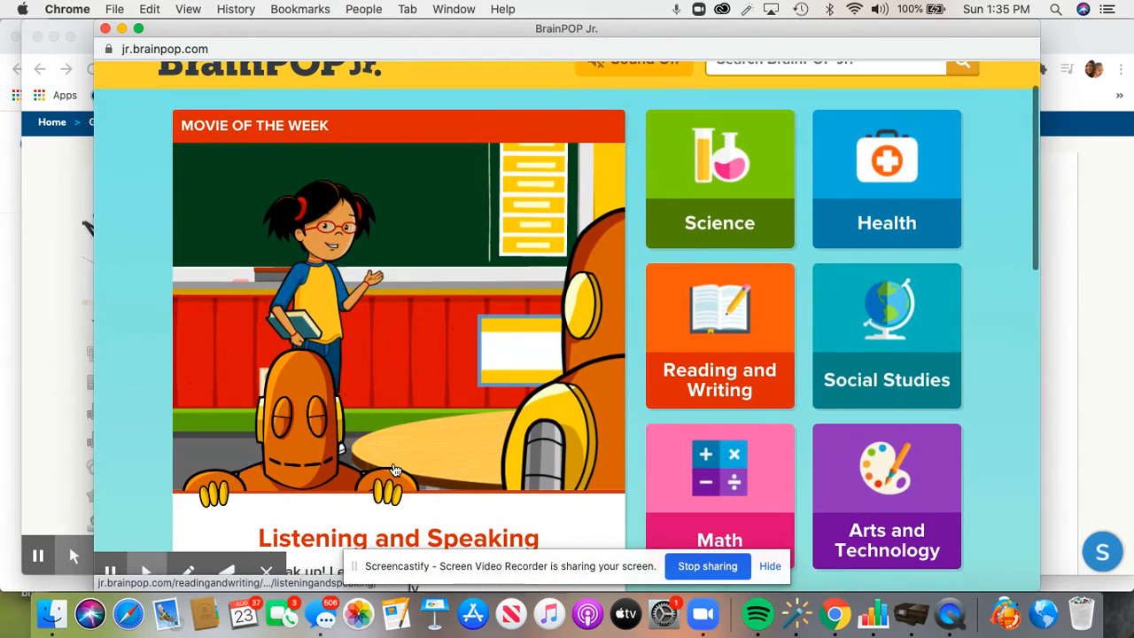
scroll(394, 470, down, 4)
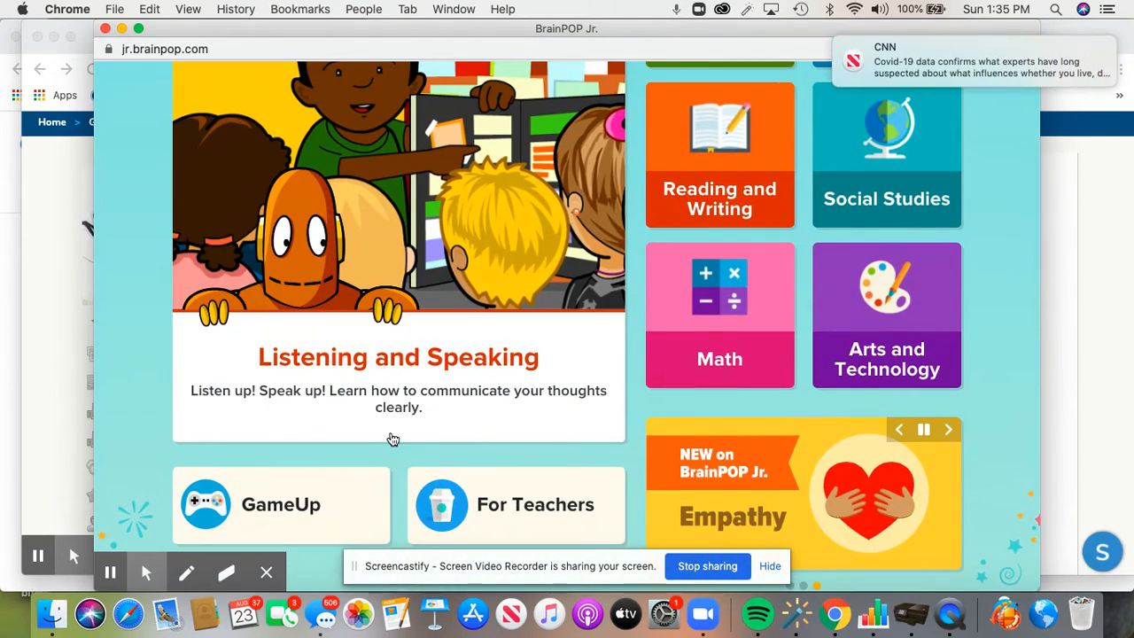
scroll(365, 375, down, 2)
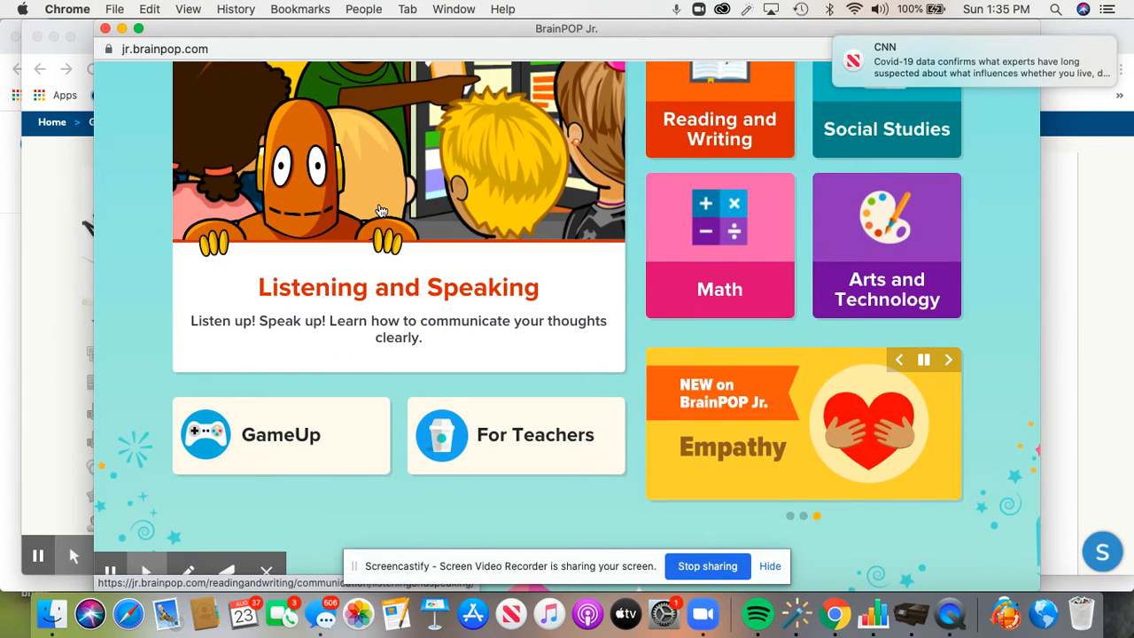
scroll(425, 261, up, 4)
scroll(423, 302, up, 3)
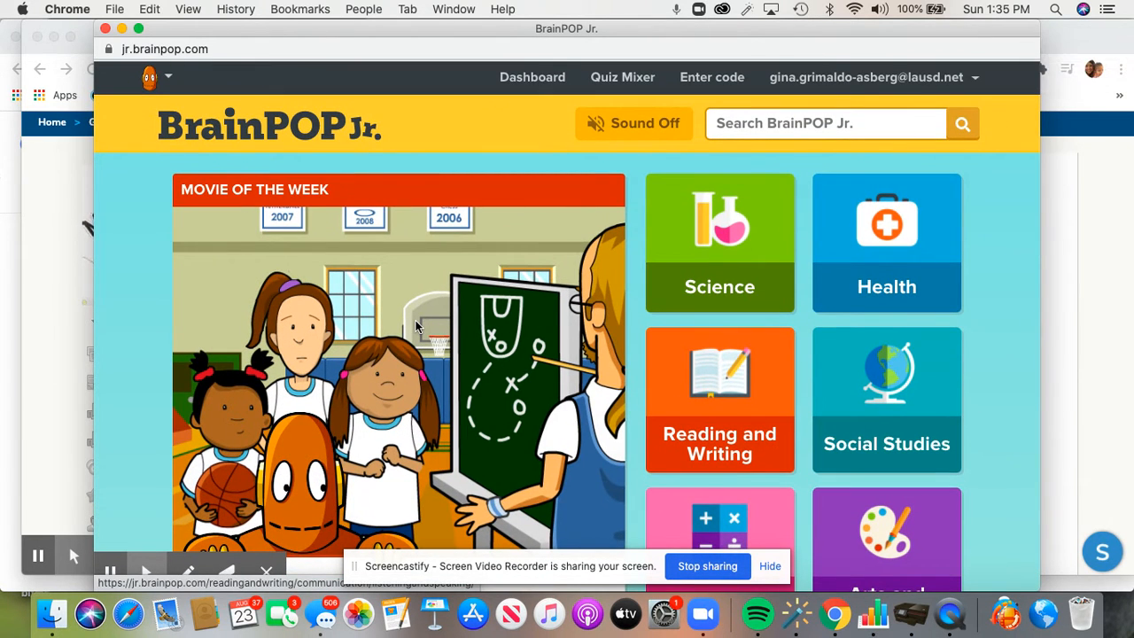
scroll(416, 320, down, 3)
scroll(414, 318, up, 3)
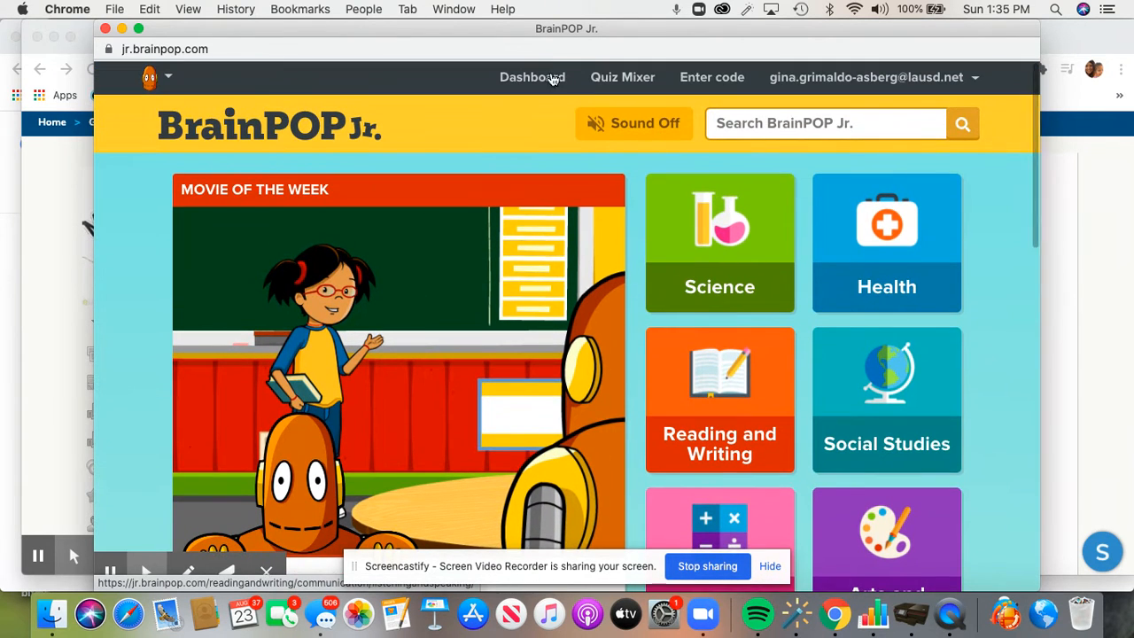
Open the Teacher Dashboard, view the Grade K class's students, then return to the dashboard's Assignments
click(546, 80)
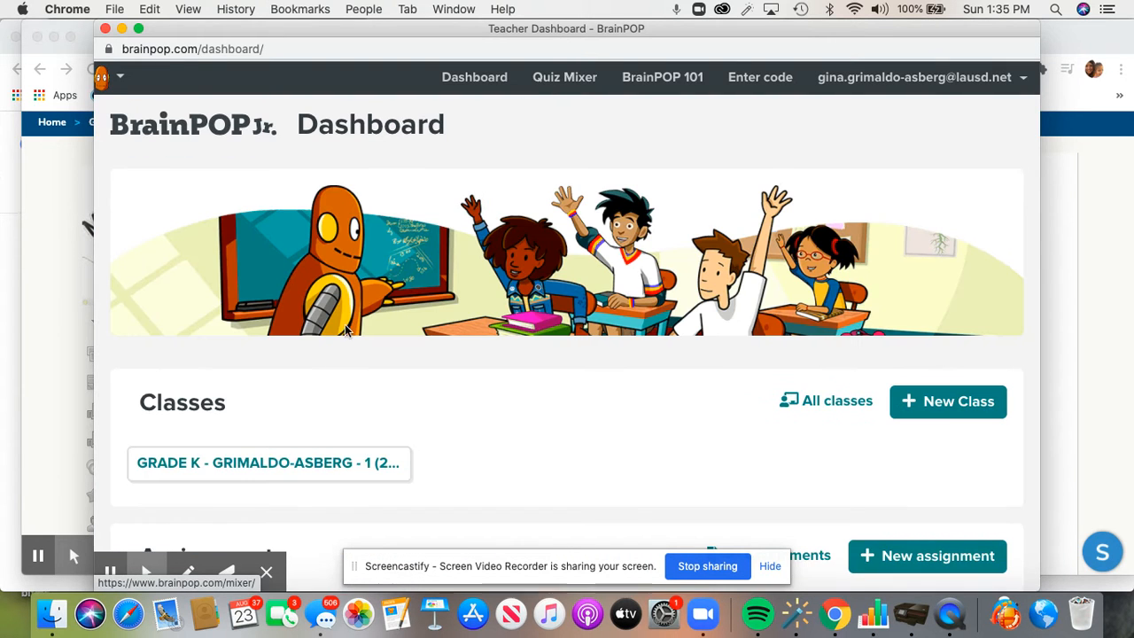
scroll(321, 388, down, 3)
scroll(316, 334, down, 2)
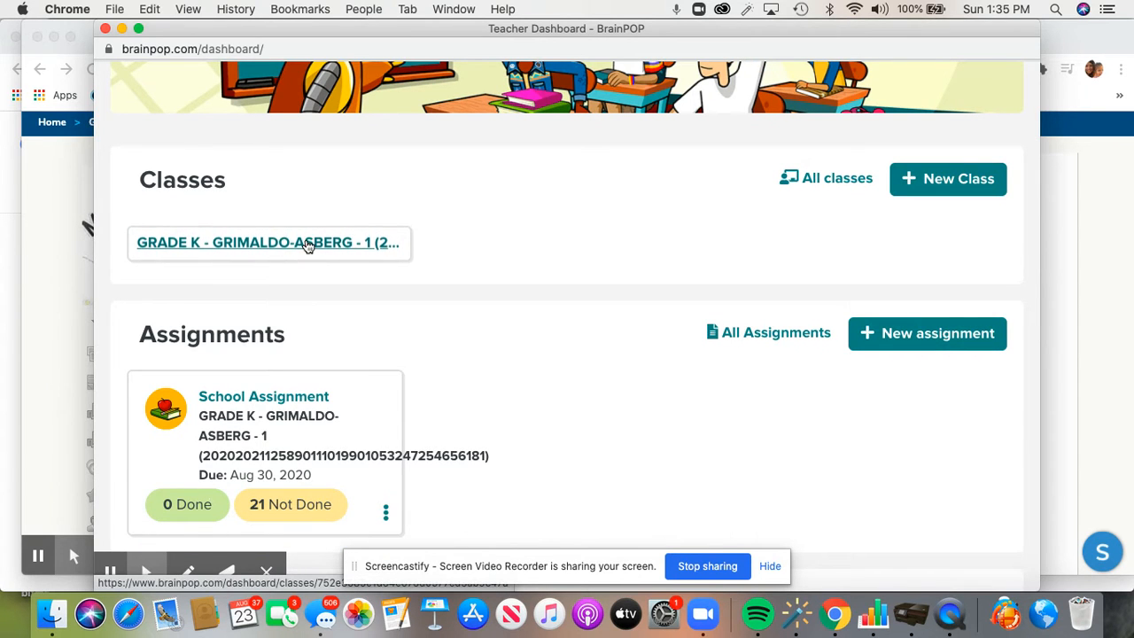
click(306, 245)
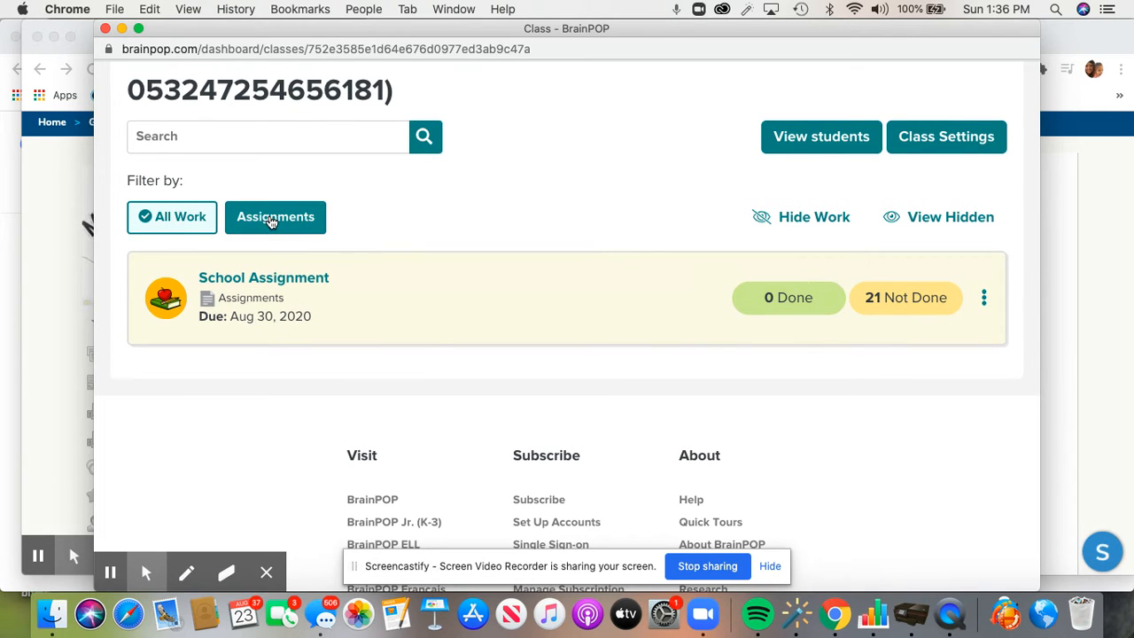
click(837, 136)
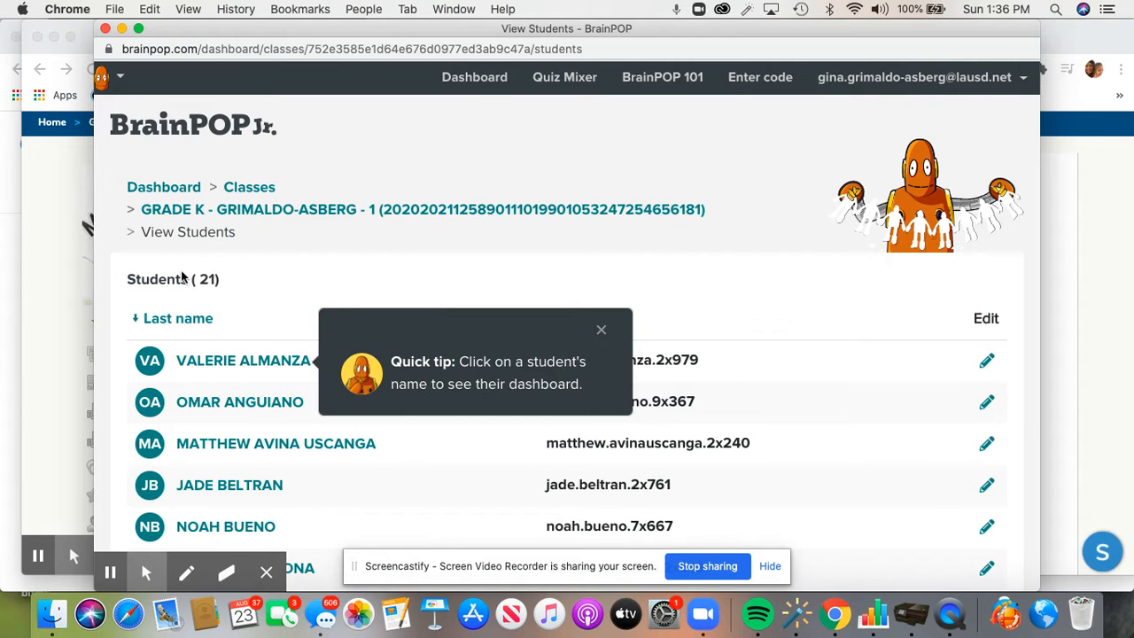
click(476, 77)
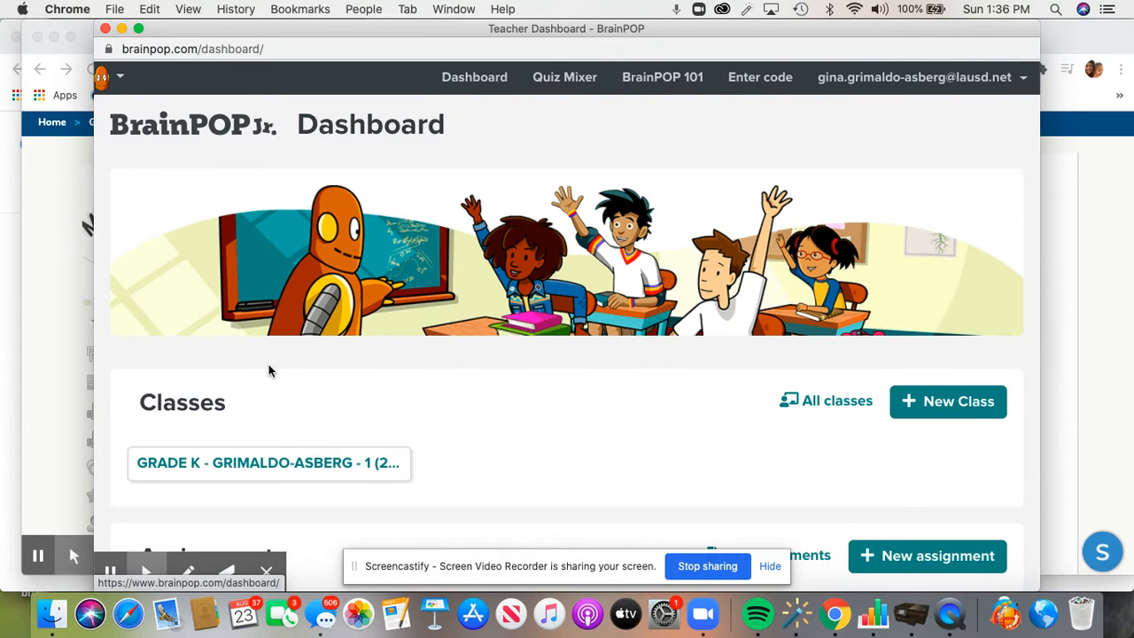
scroll(383, 412, down, 3)
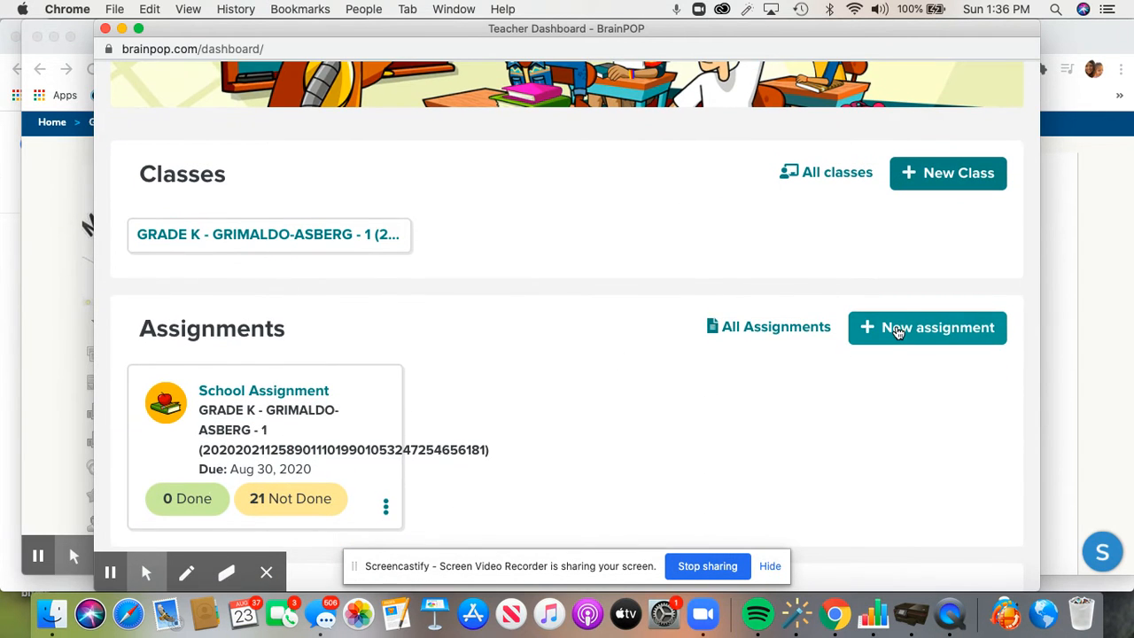
Start a new BrainPOP Jr. assignment on the Listening and Speaking topic, found by searching 'list'
click(896, 330)
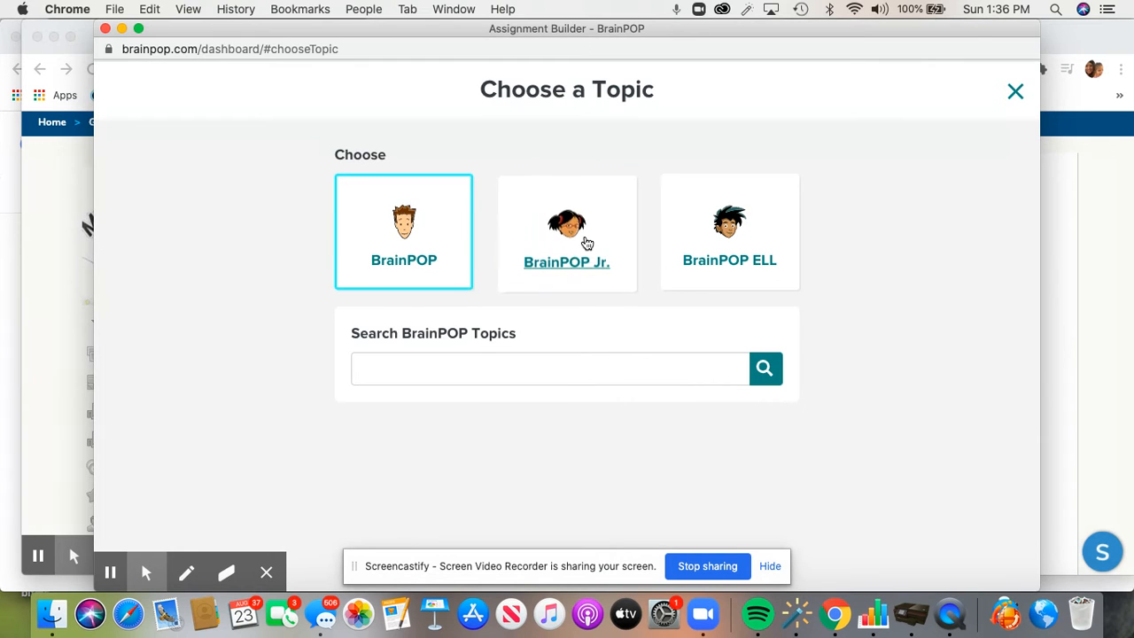
click(586, 242)
click(506, 372)
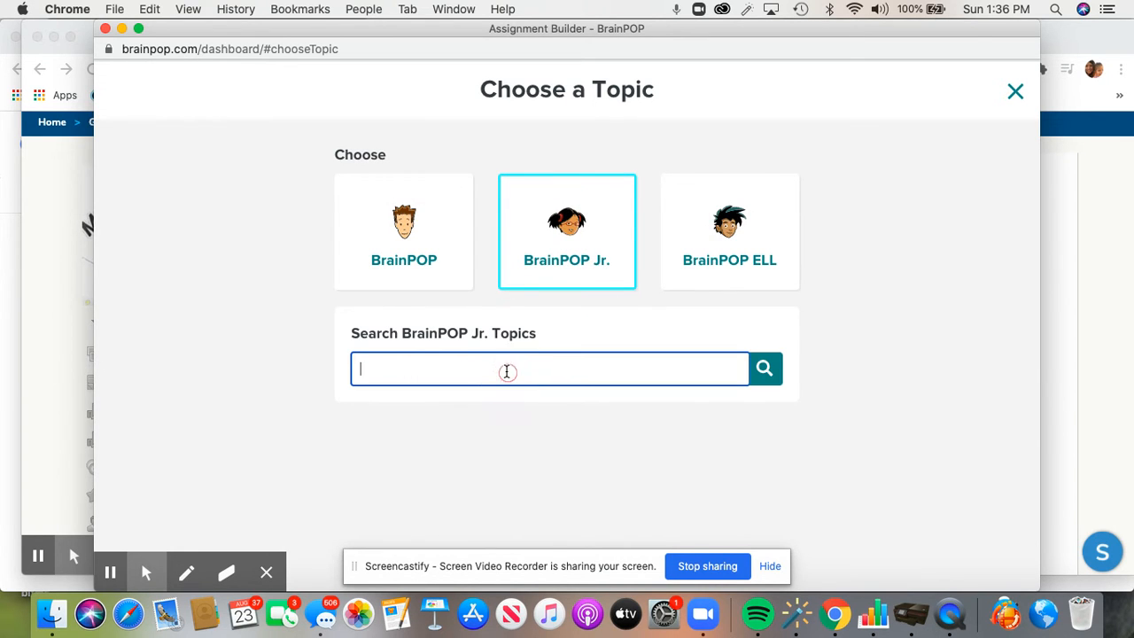
text(healt)
key(BackSpace)
key(BackSpace)
key(BackSpace)
key(BackSpace)
key(BackSpace)
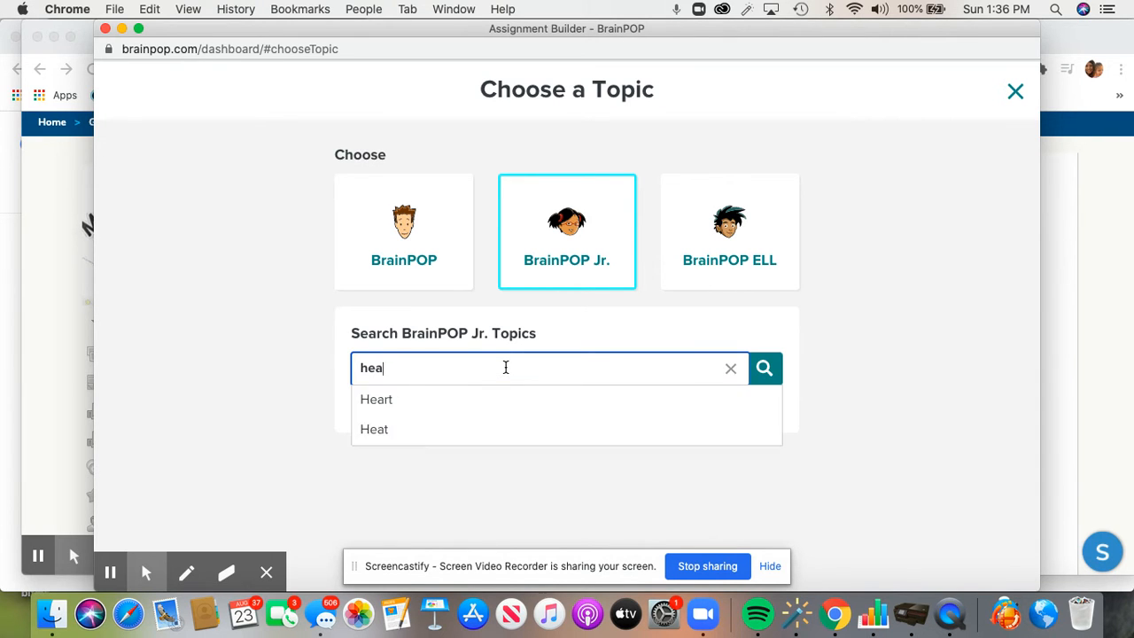
text(list)
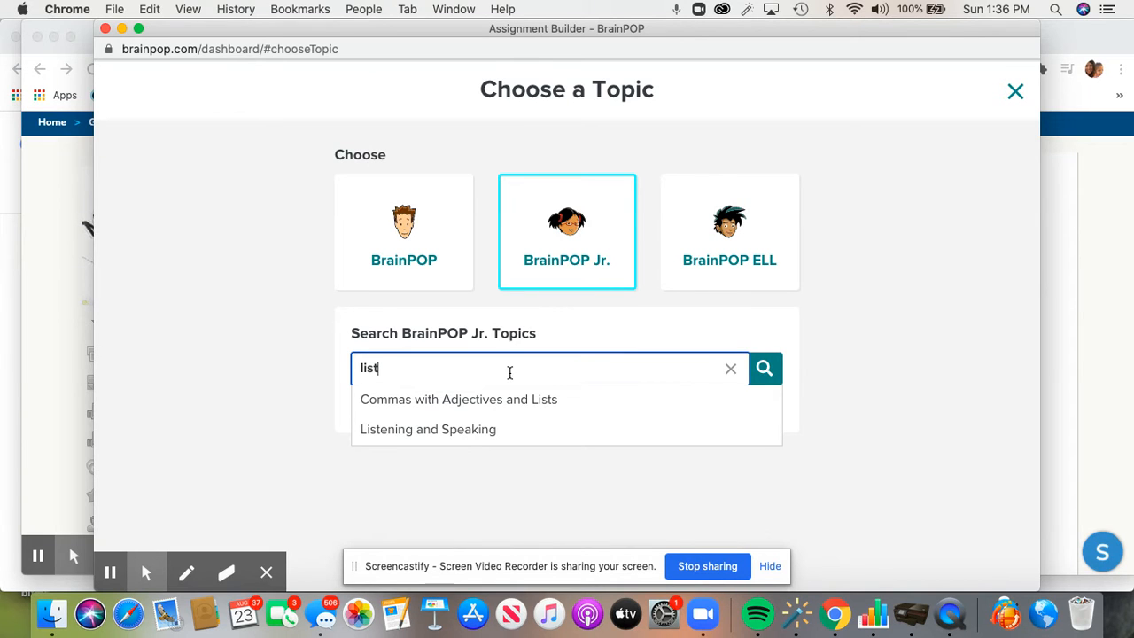
click(495, 430)
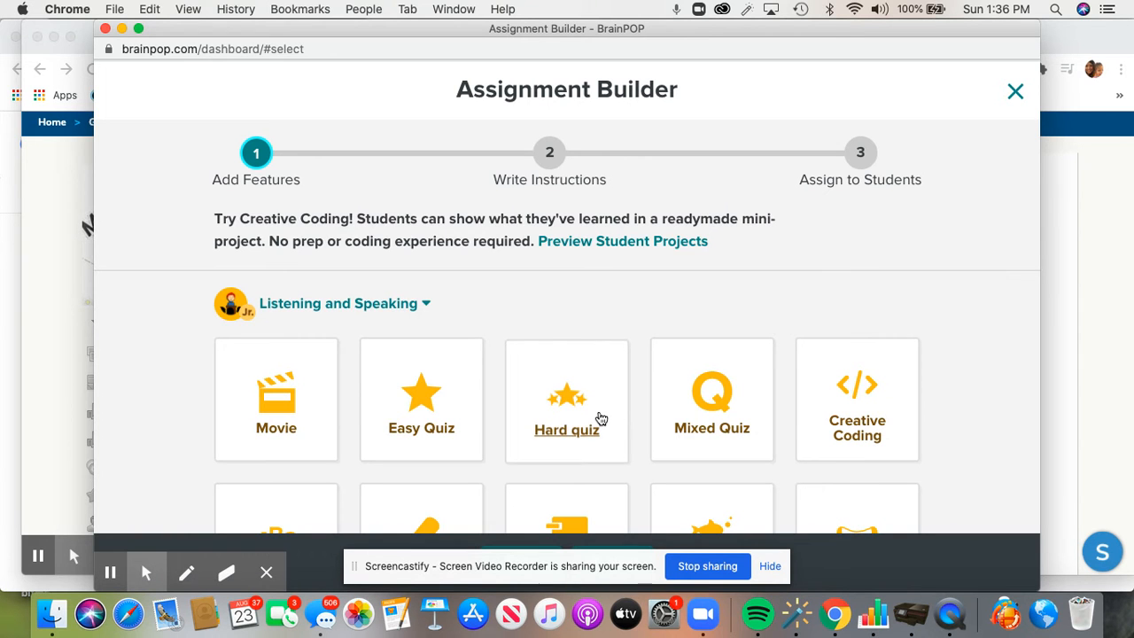
Add the Movie and Easy Quiz activities, then proceed to step 3, Assign to Students
click(243, 443)
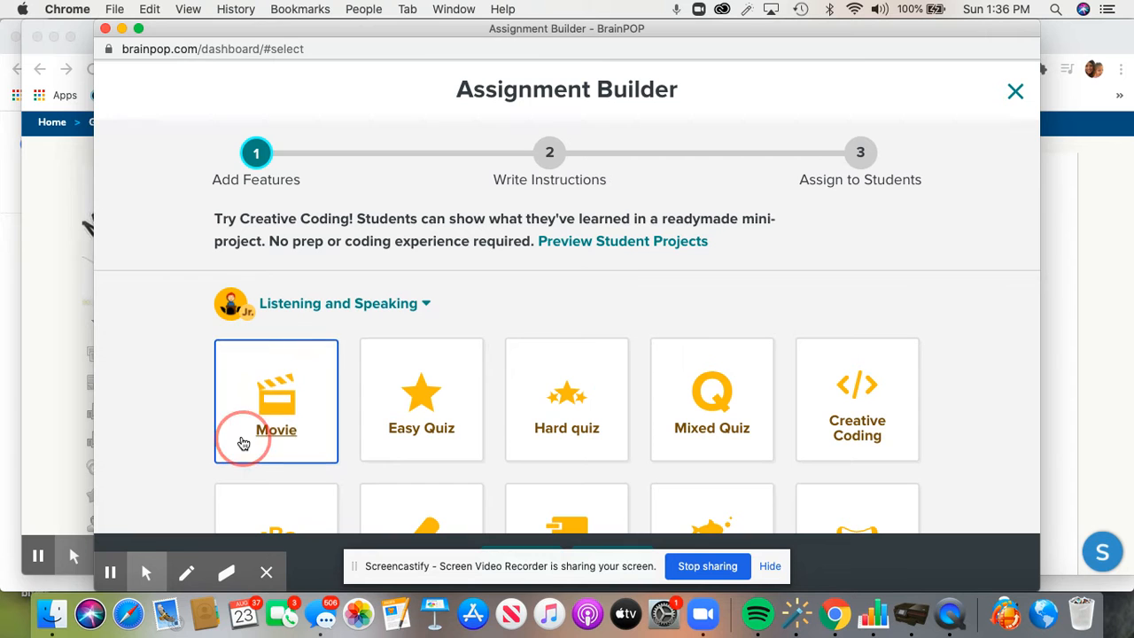
click(393, 450)
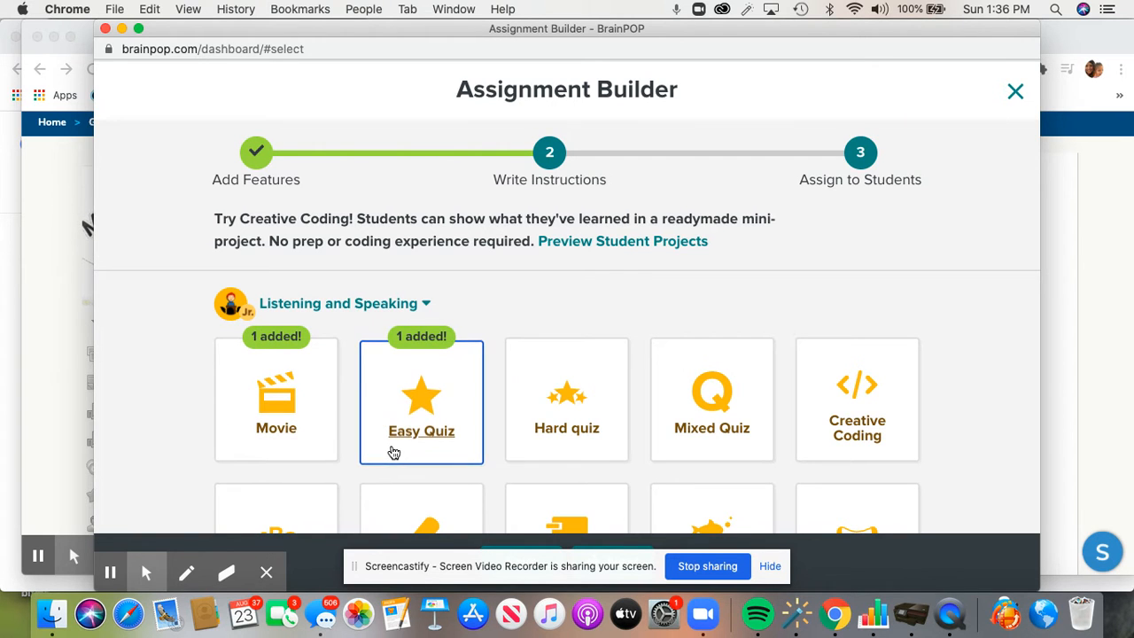
scroll(678, 364, down, 1)
scroll(678, 363, down, 3)
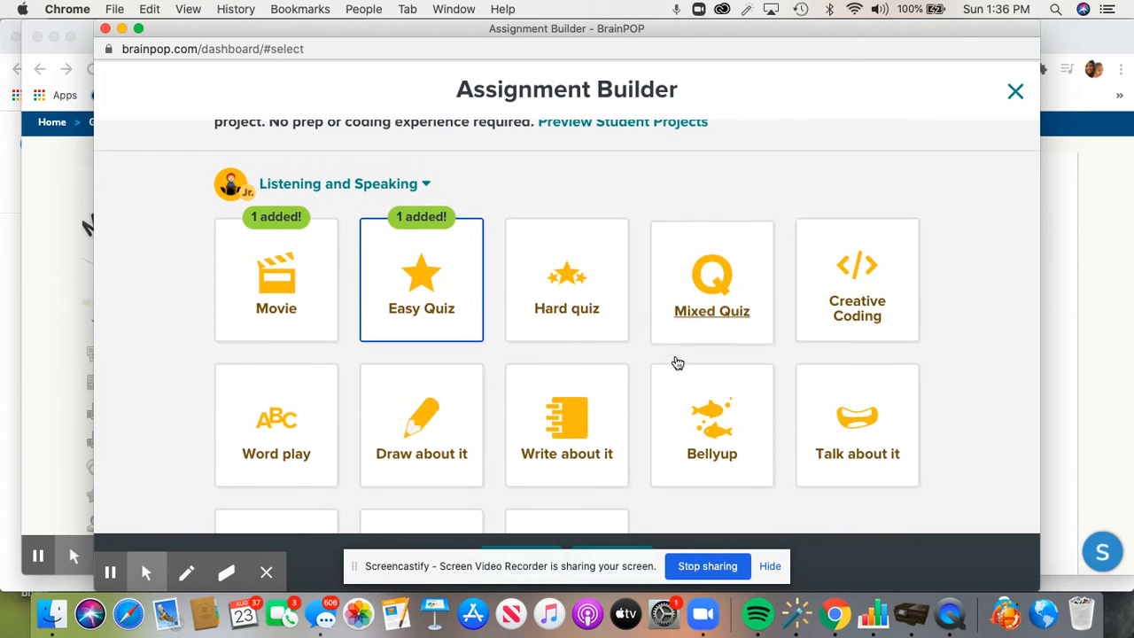
scroll(677, 363, up, 4)
scroll(678, 363, down, 5)
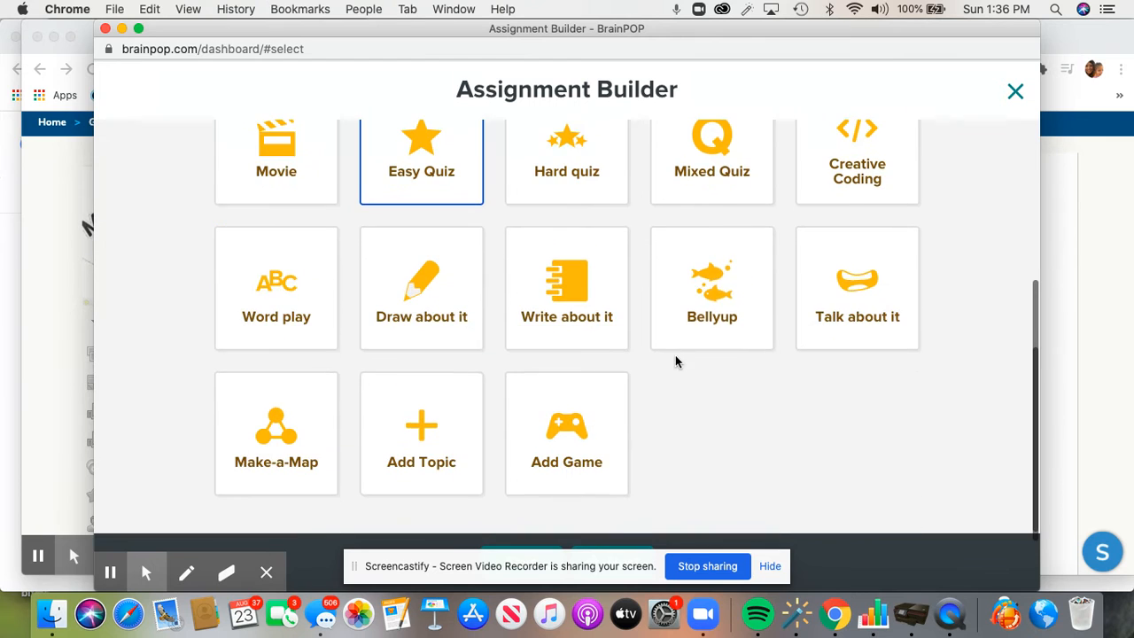
scroll(677, 363, up, 5)
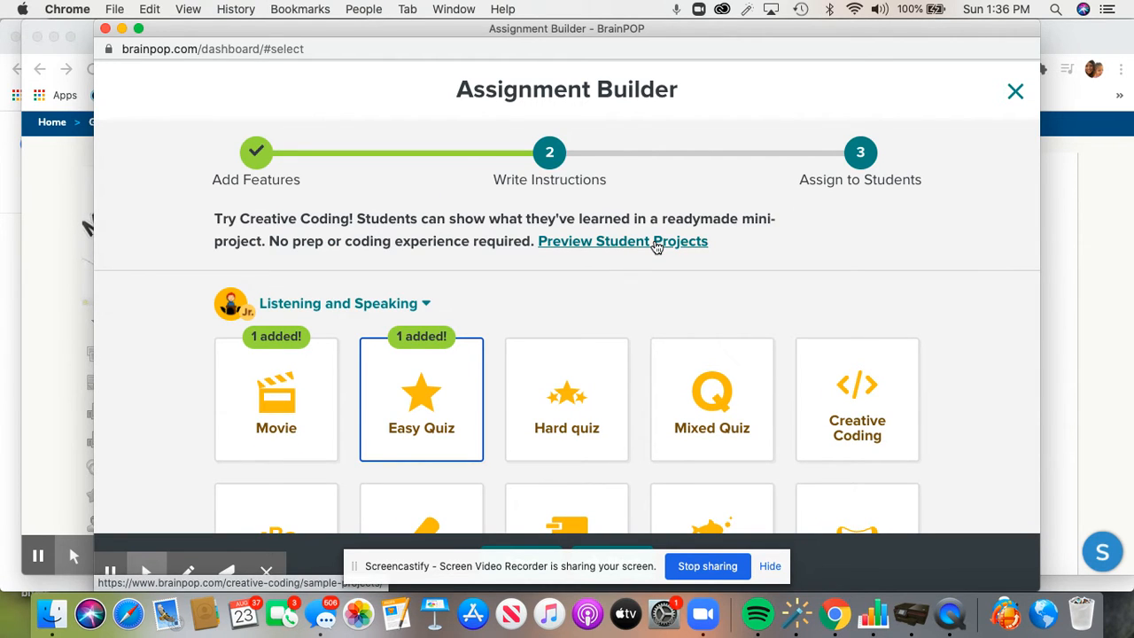
click(860, 161)
Select the Grade K class for the Listening and Speaking Assignment
scroll(486, 341, down, 5)
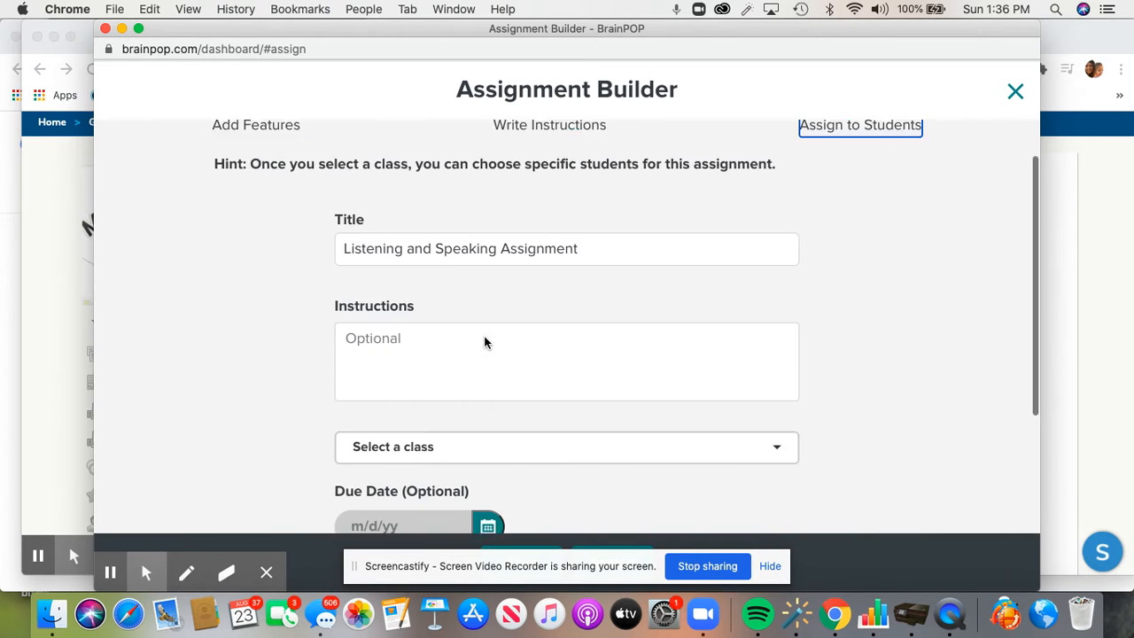
click(492, 317)
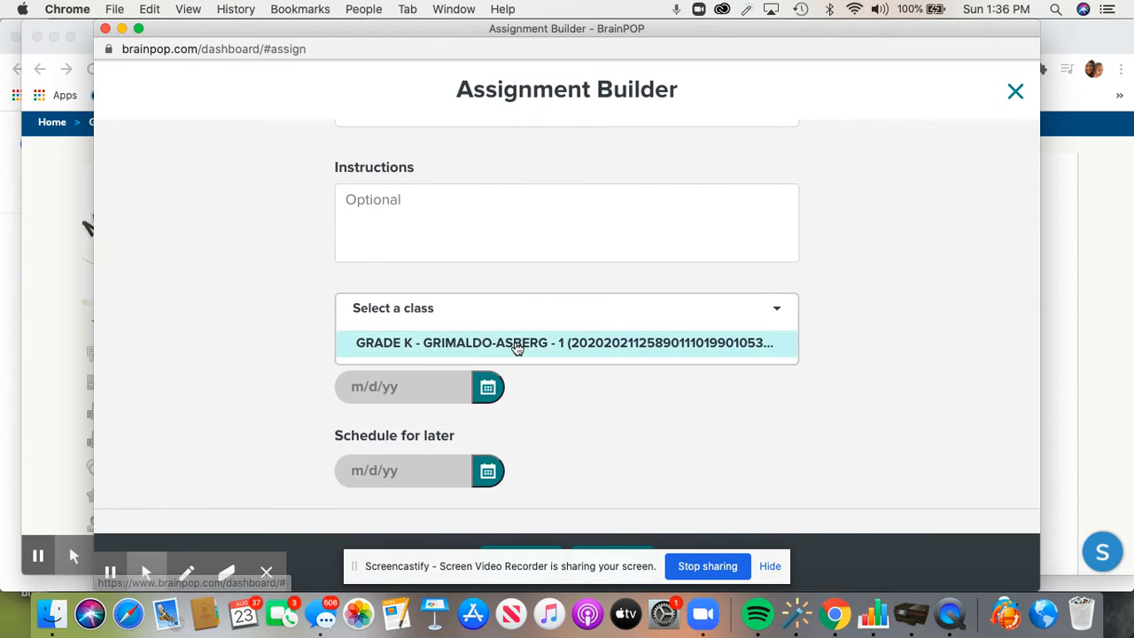
click(514, 345)
Set both the due date and the schedule-for-later date to August 28, 2020
click(489, 435)
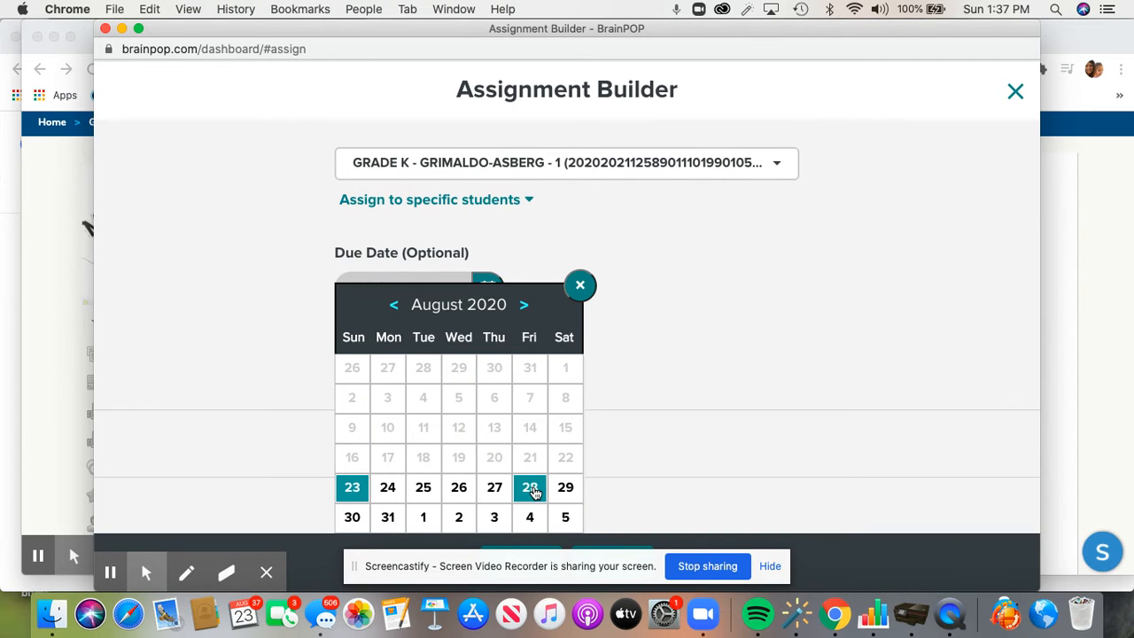
click(531, 490)
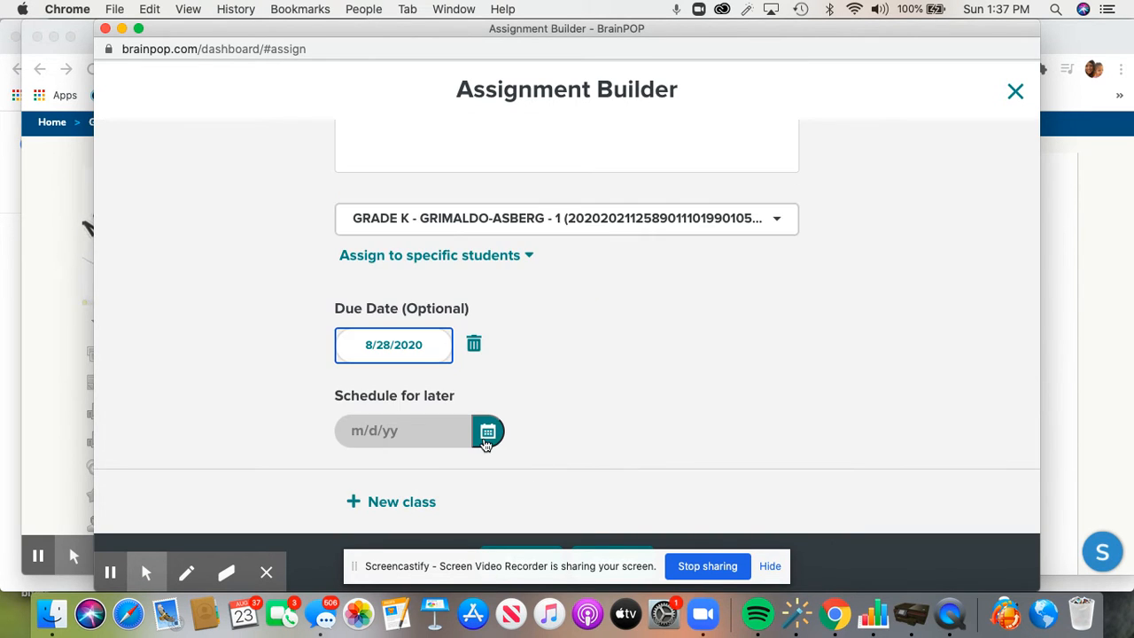
click(488, 434)
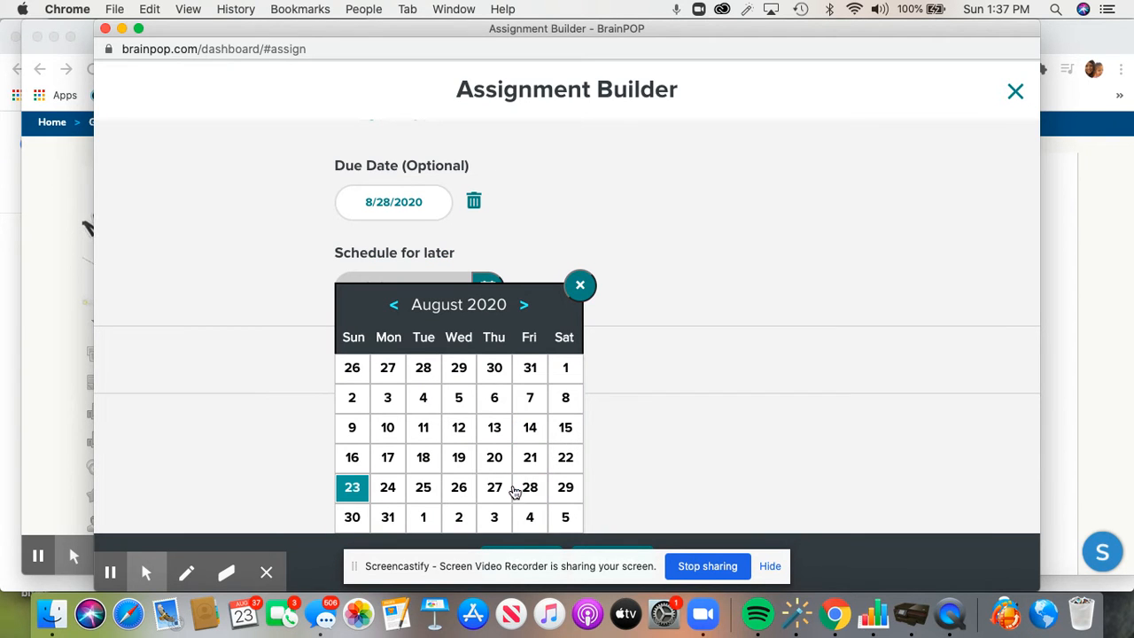
click(530, 488)
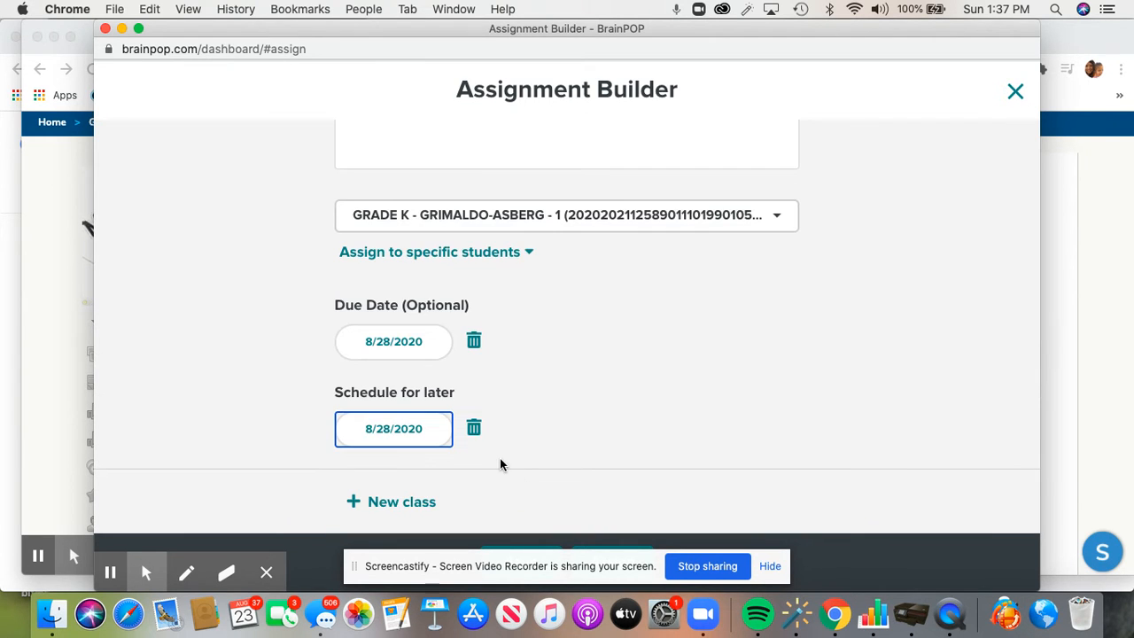
scroll(576, 445, down, 1)
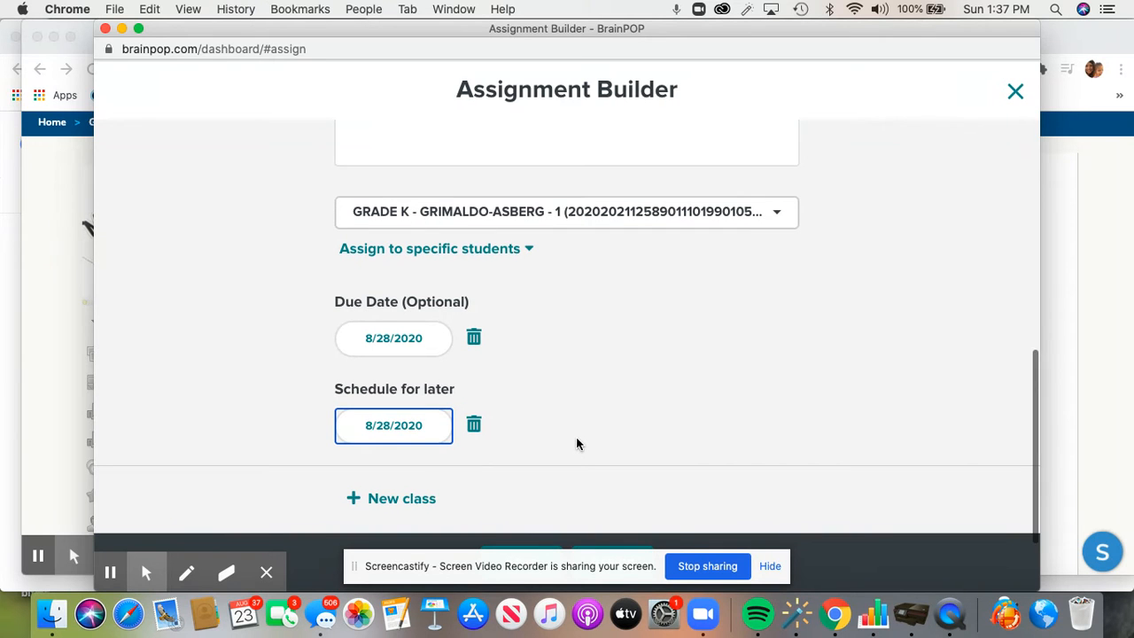
scroll(707, 493, down, 1)
scroll(707, 494, up, 1)
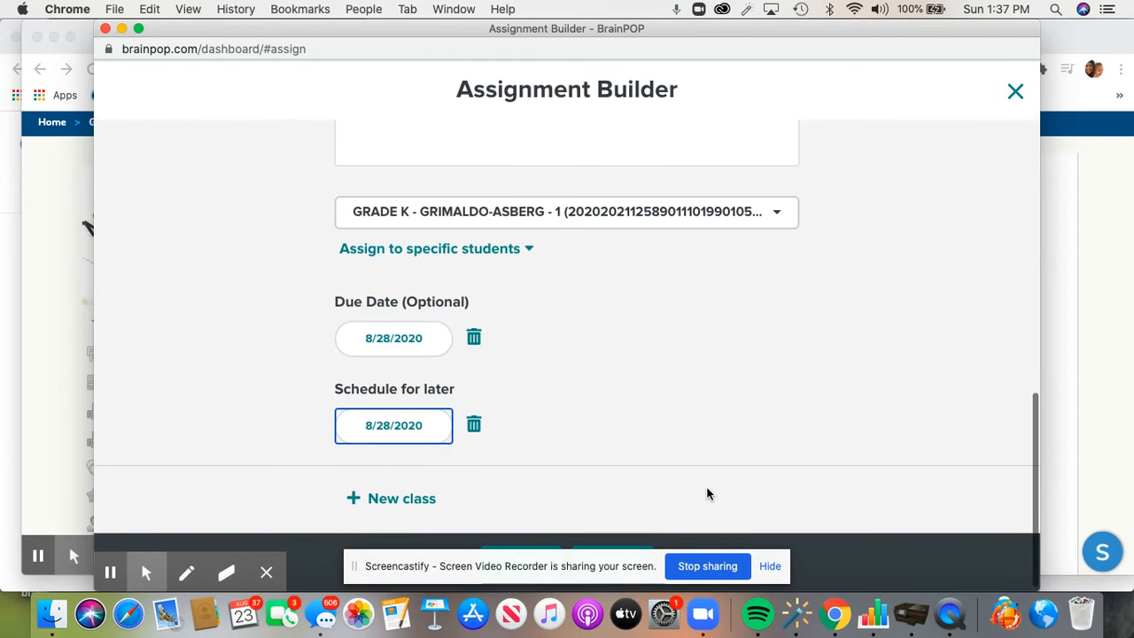
click(599, 558)
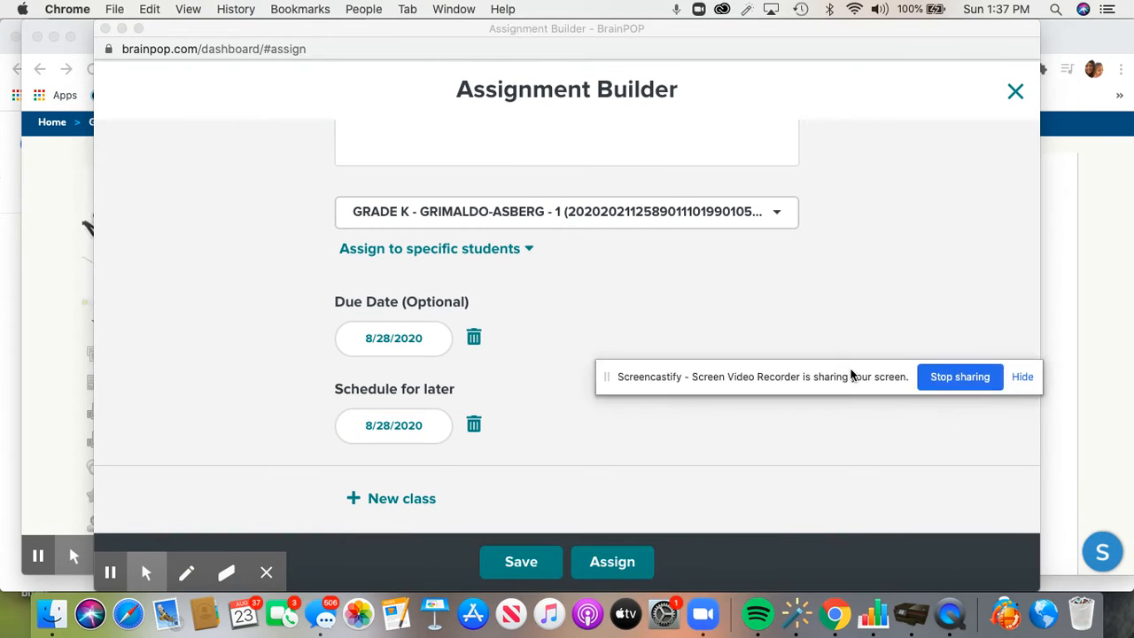
Save the assignment, dismiss the saved notice, and assign it to the Grade K class
click(532, 561)
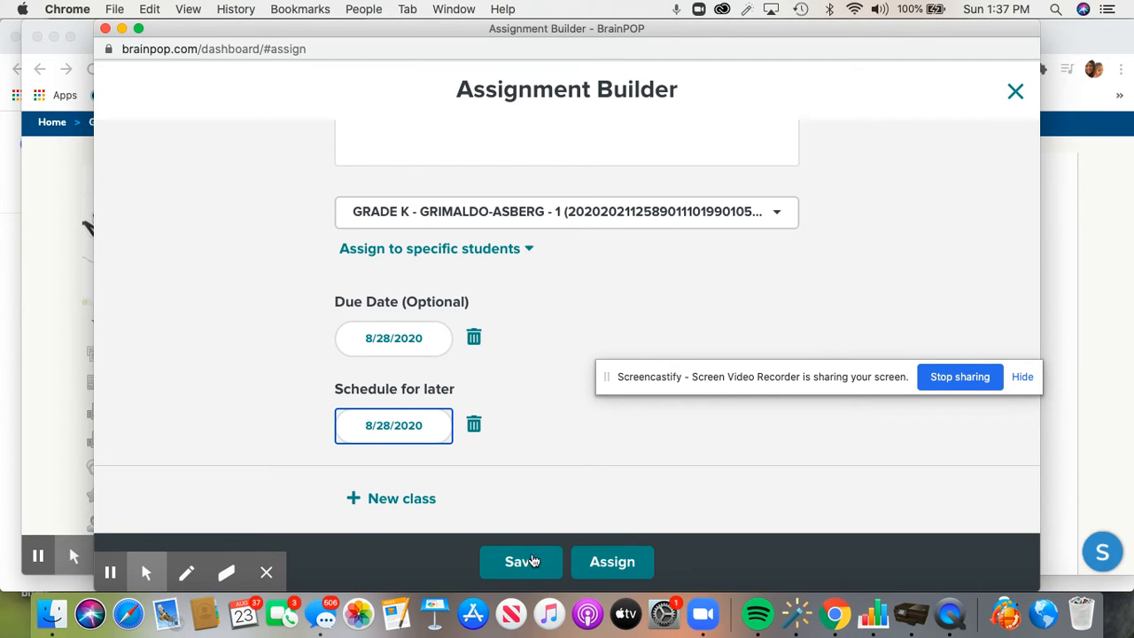
click(529, 567)
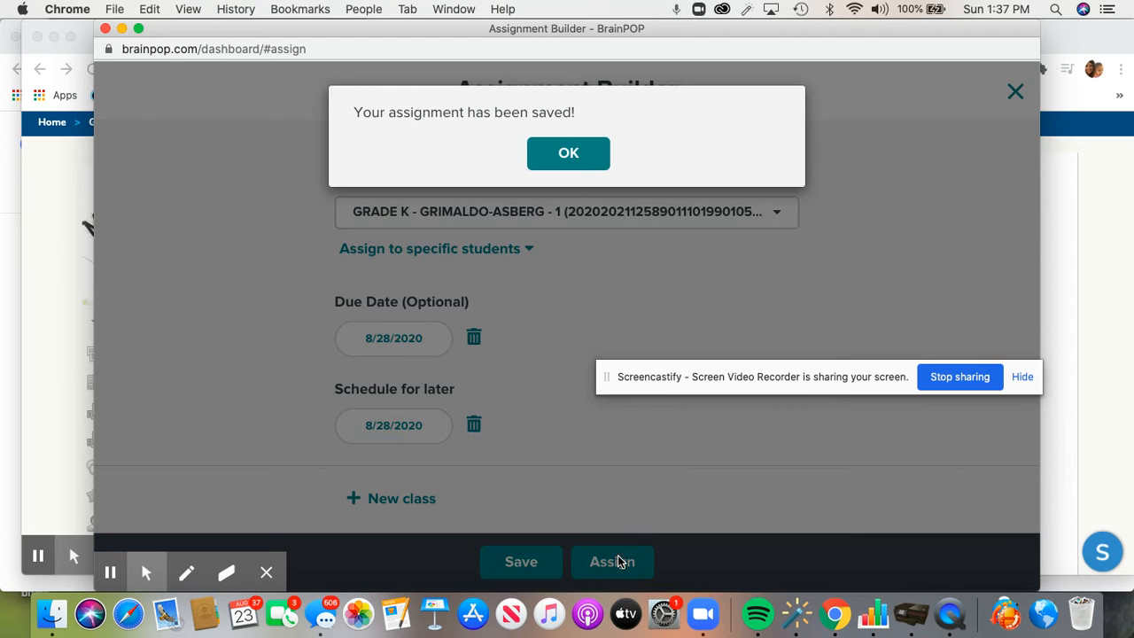
click(567, 152)
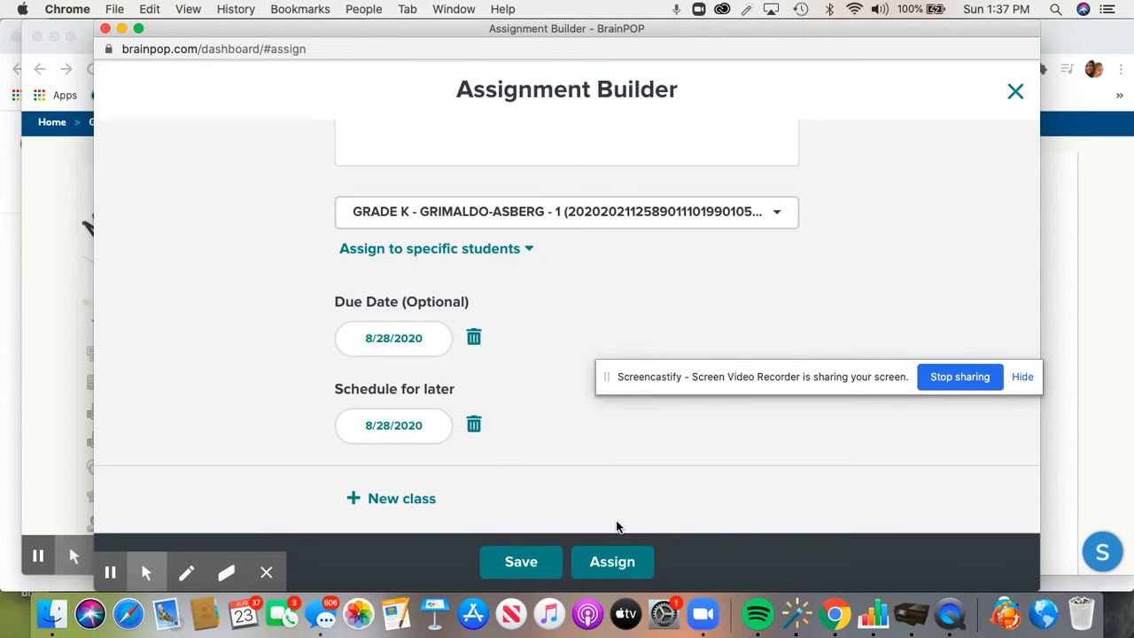
click(617, 565)
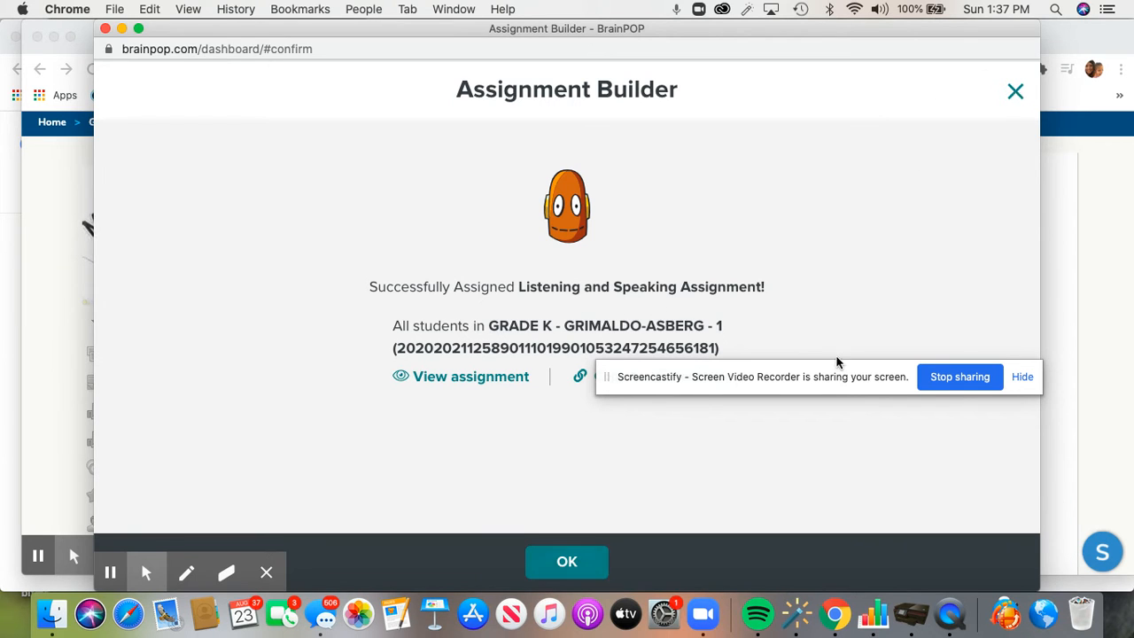
Copy the assignment link to the clipboard and close the confirmation
drag(880, 372, 868, 256)
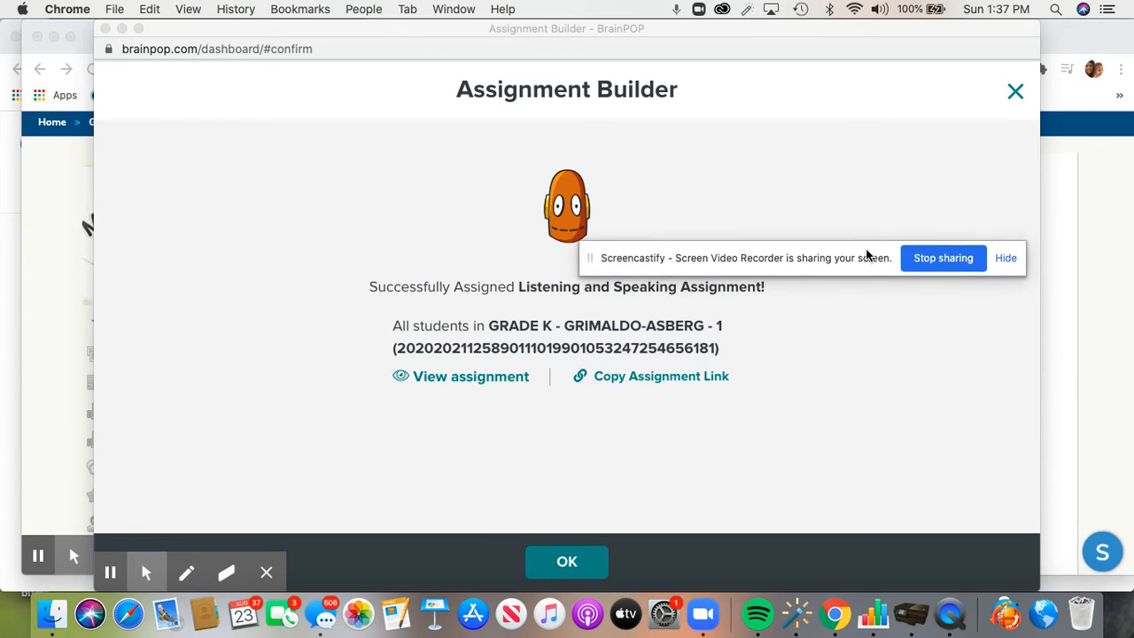
click(697, 379)
click(643, 379)
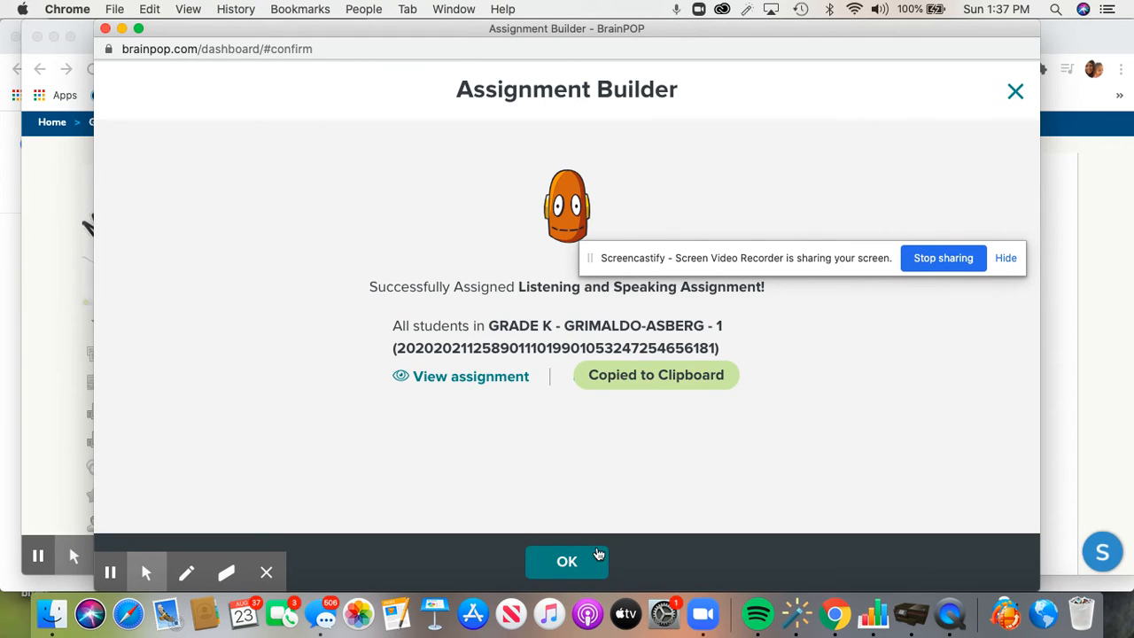
click(574, 572)
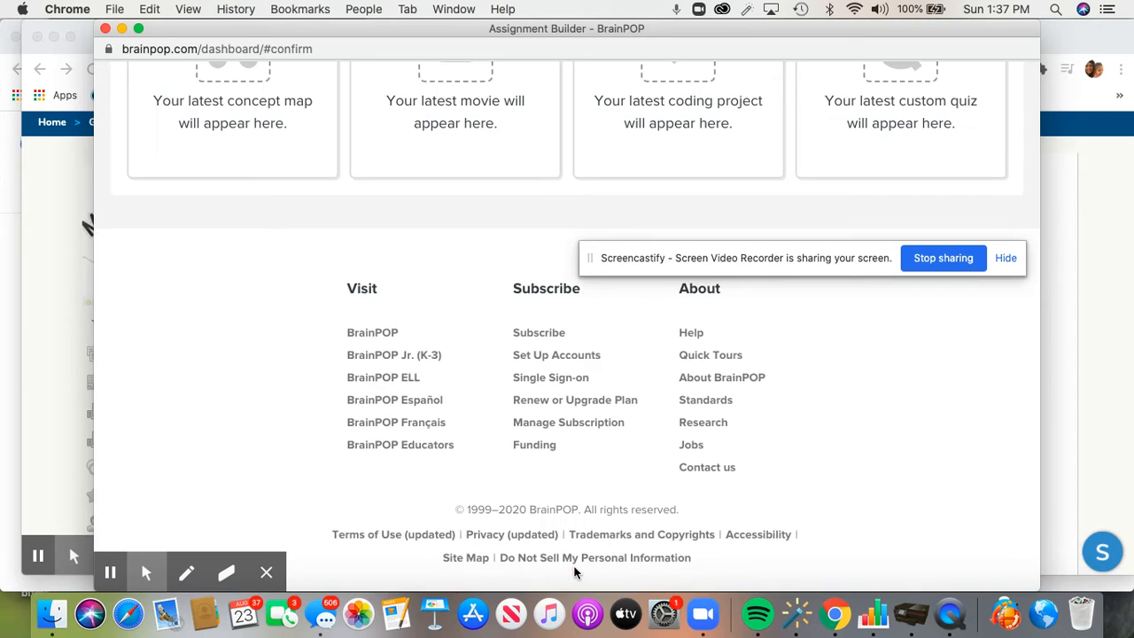
In the Schoology course Materials, open the Week 1 8/24-8/30 folder and then its Friday folder
click(89, 390)
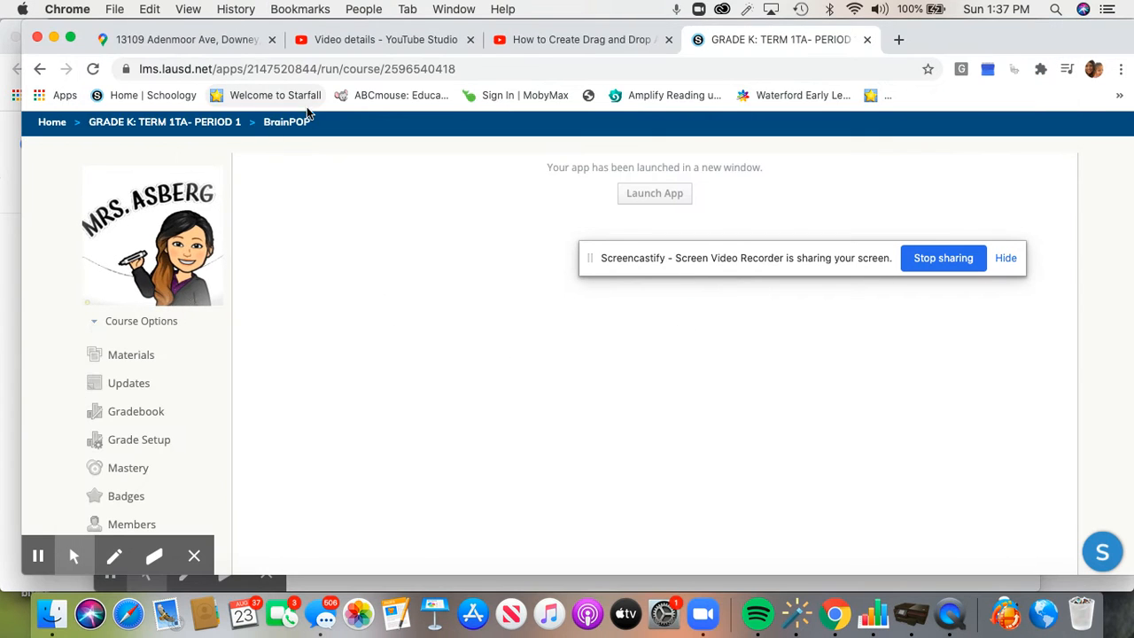
click(140, 355)
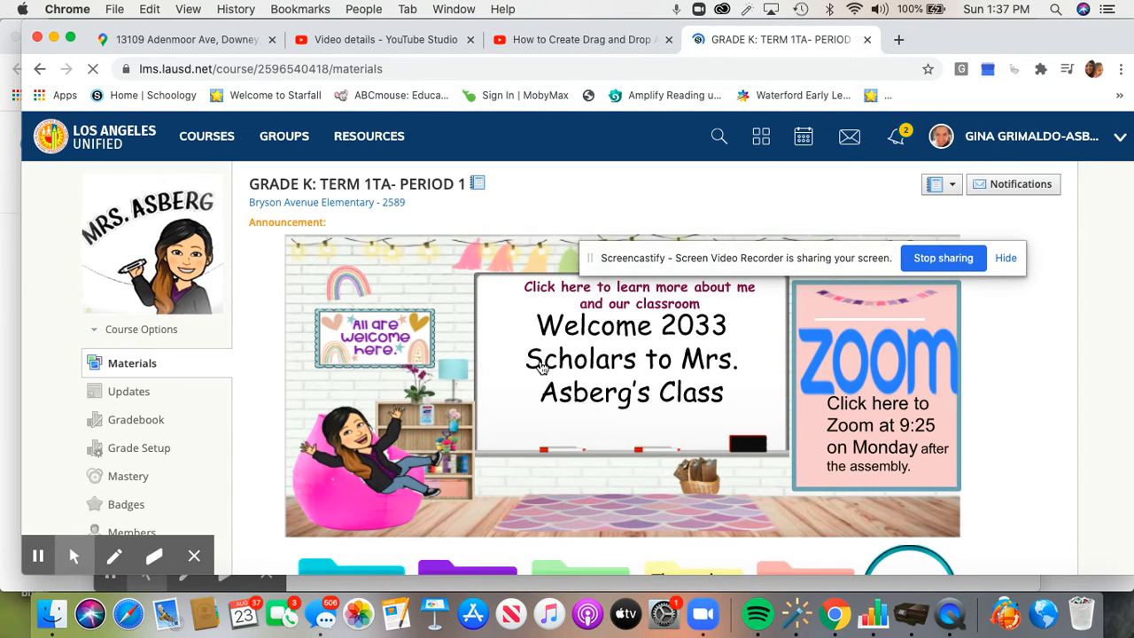
scroll(548, 394, down, 5)
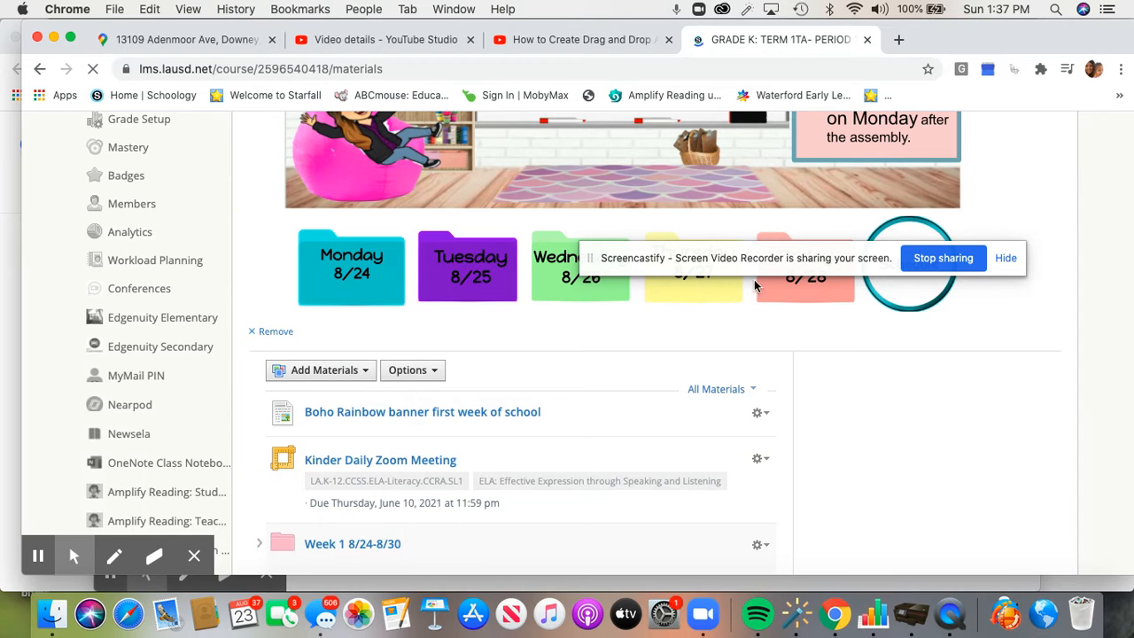
scroll(813, 266, down, 1)
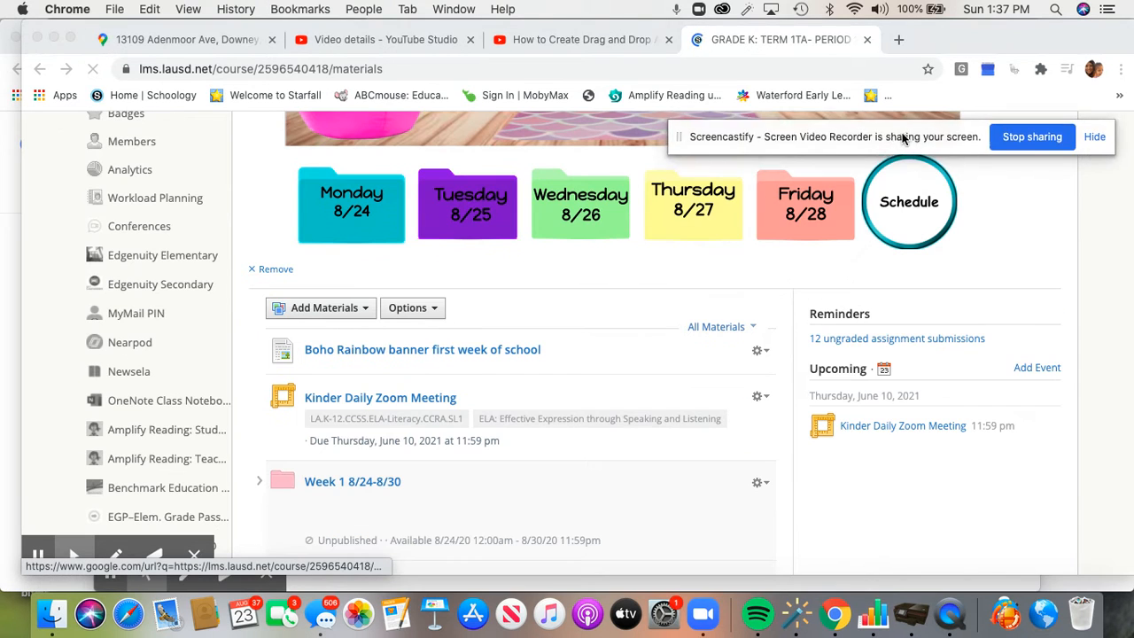
scroll(417, 507, down, 3)
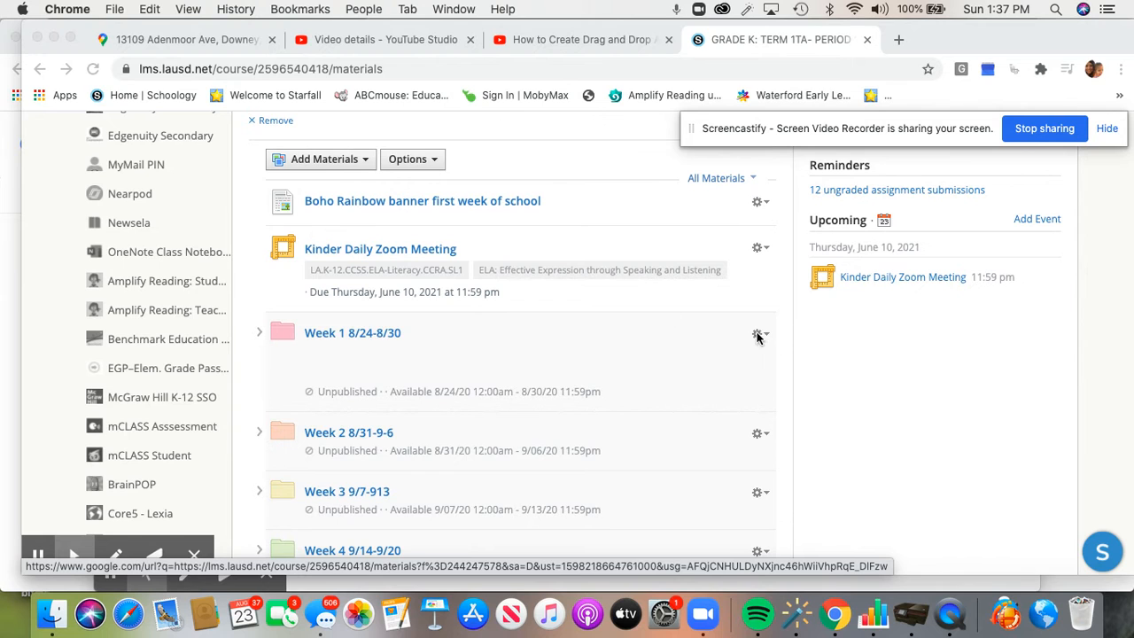
click(386, 332)
click(370, 334)
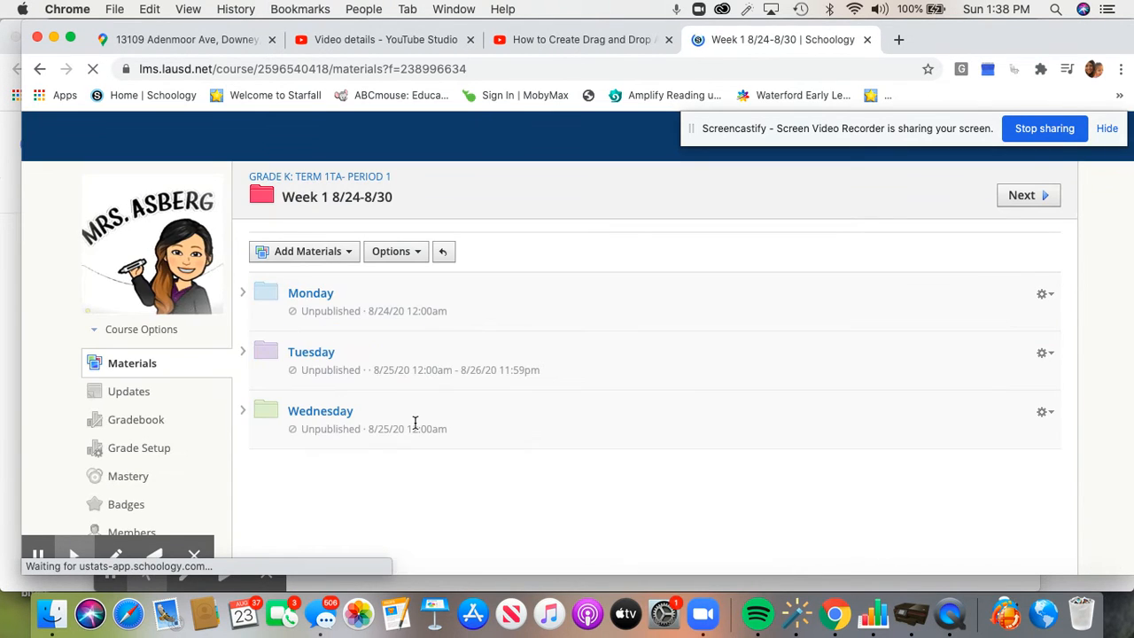
scroll(308, 366, down, 3)
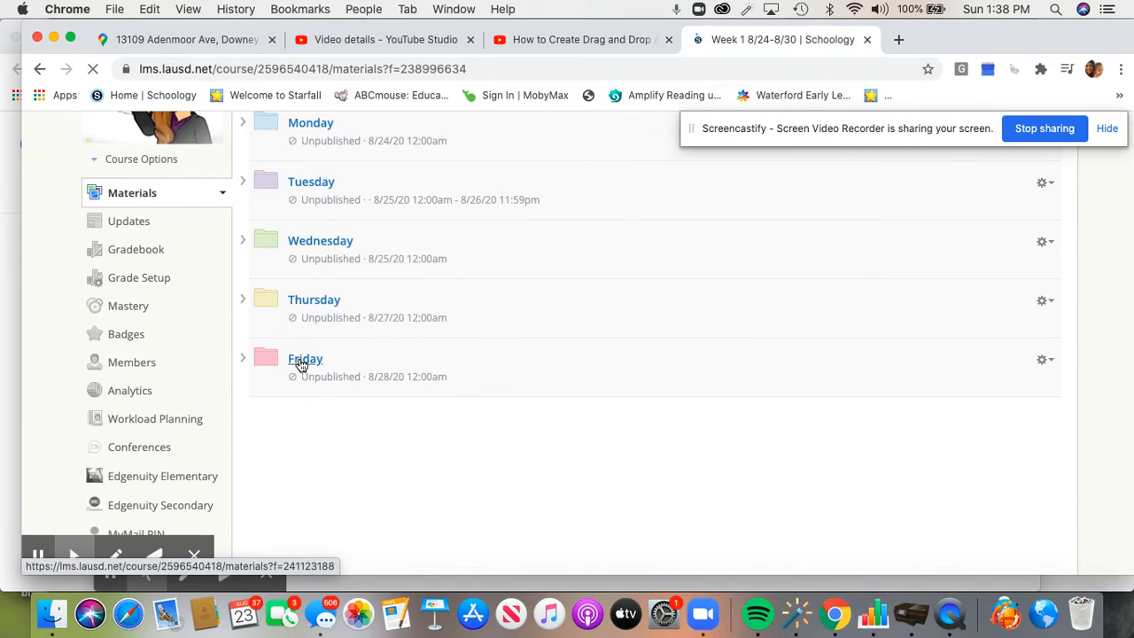
click(1047, 360)
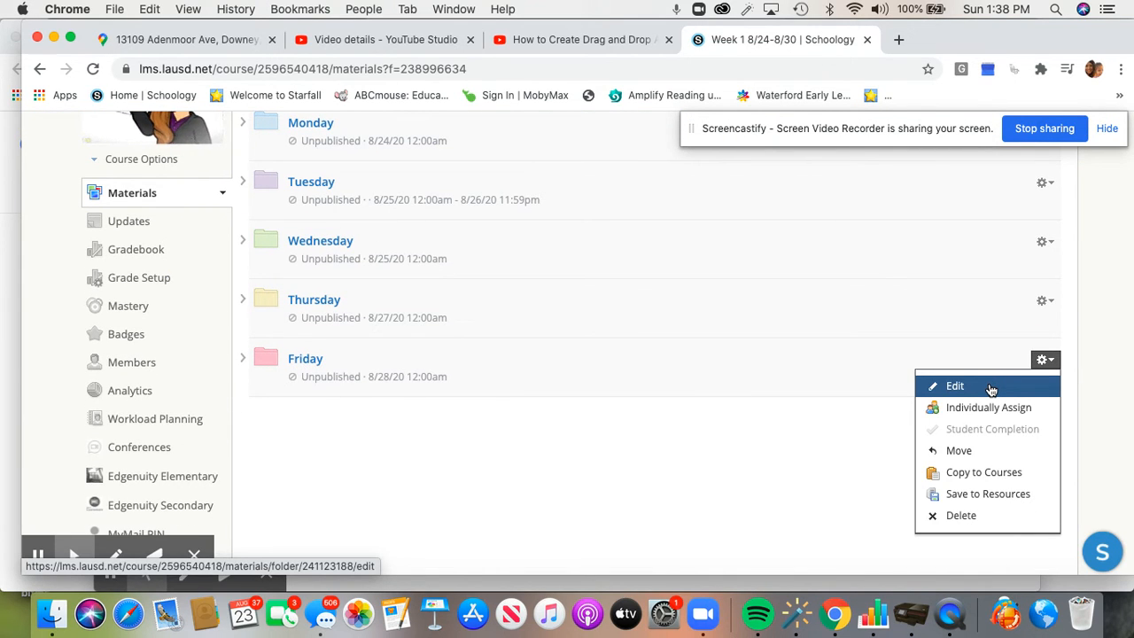
click(298, 360)
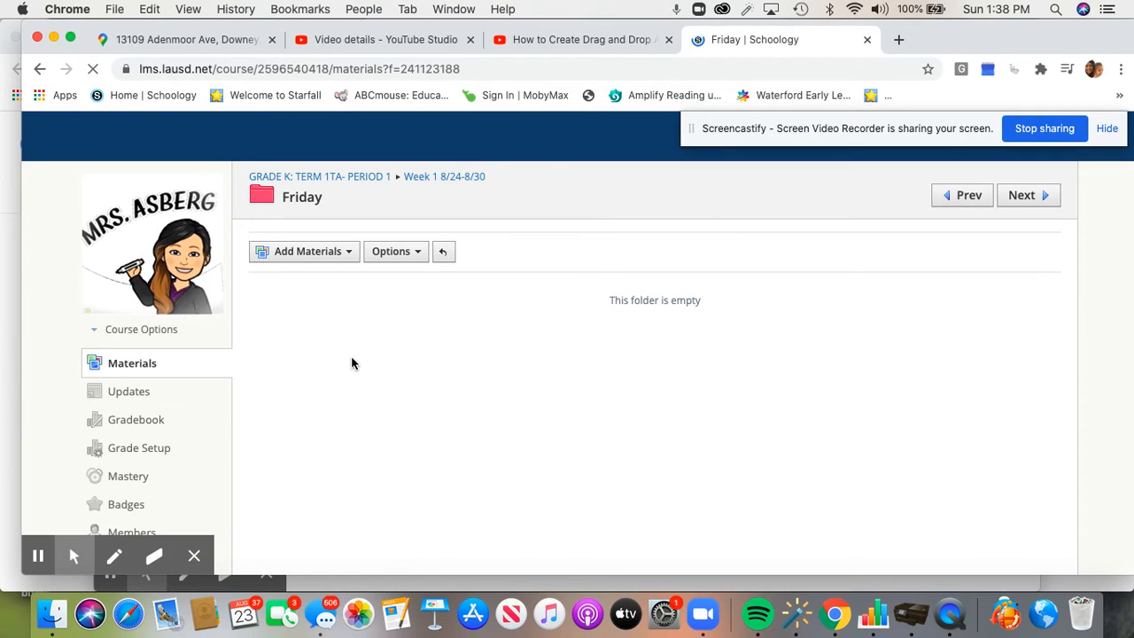
Add a new assignment to the Friday folder and name it 'Brainpop Listening and Speaking'
click(319, 254)
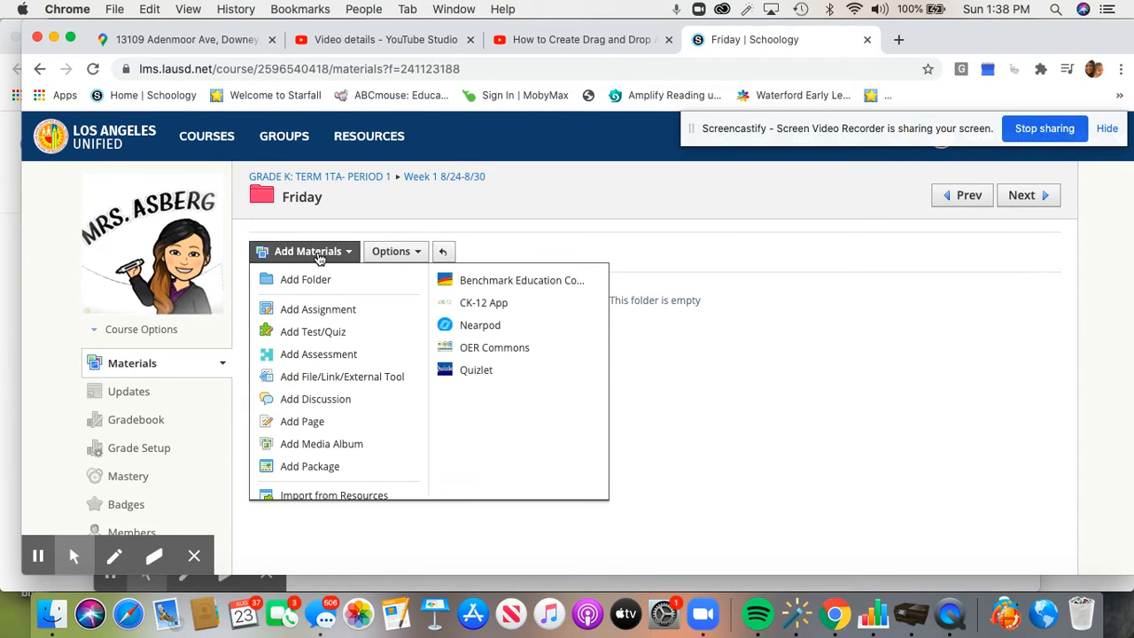
click(314, 315)
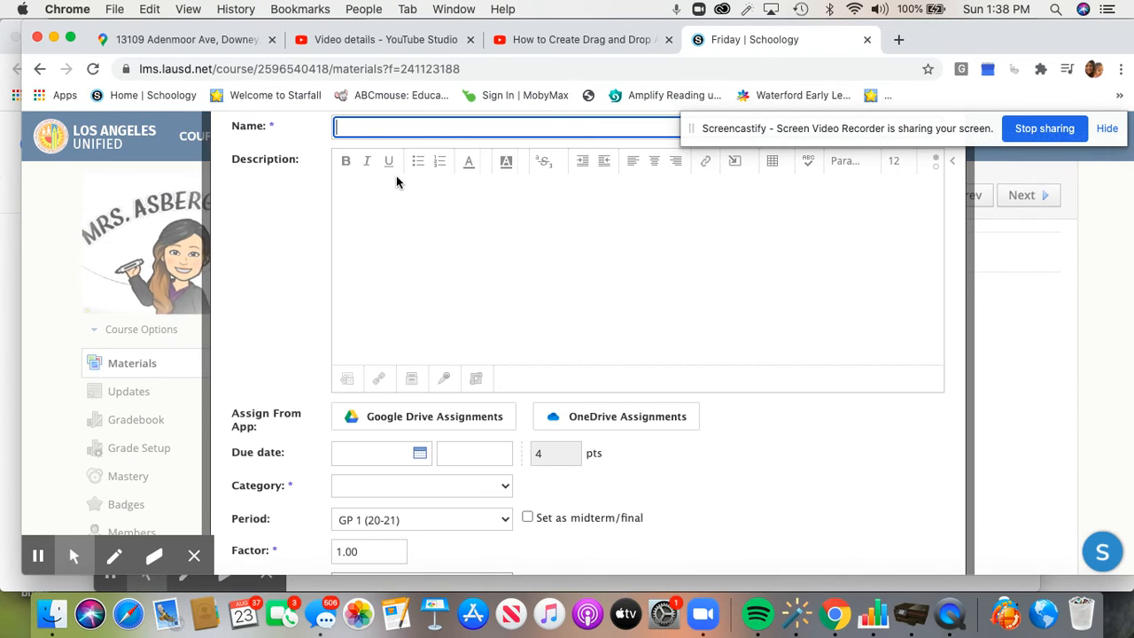
text(Brai)
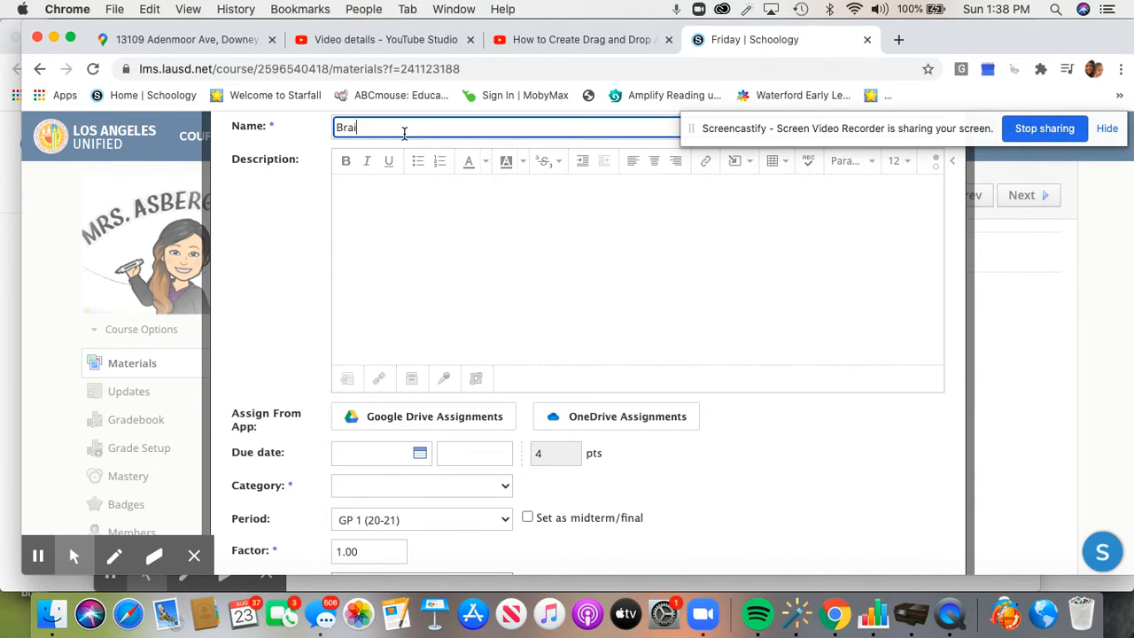
key(BackSpace)
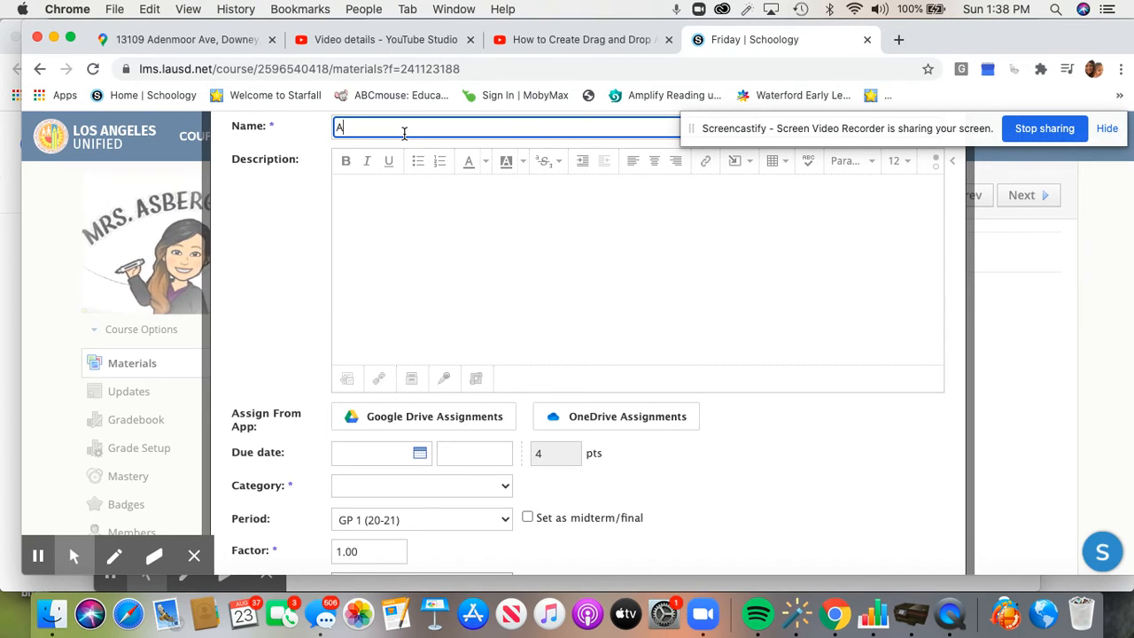
key(BackSpace)
key(BackSpace)
text(Brainpop )
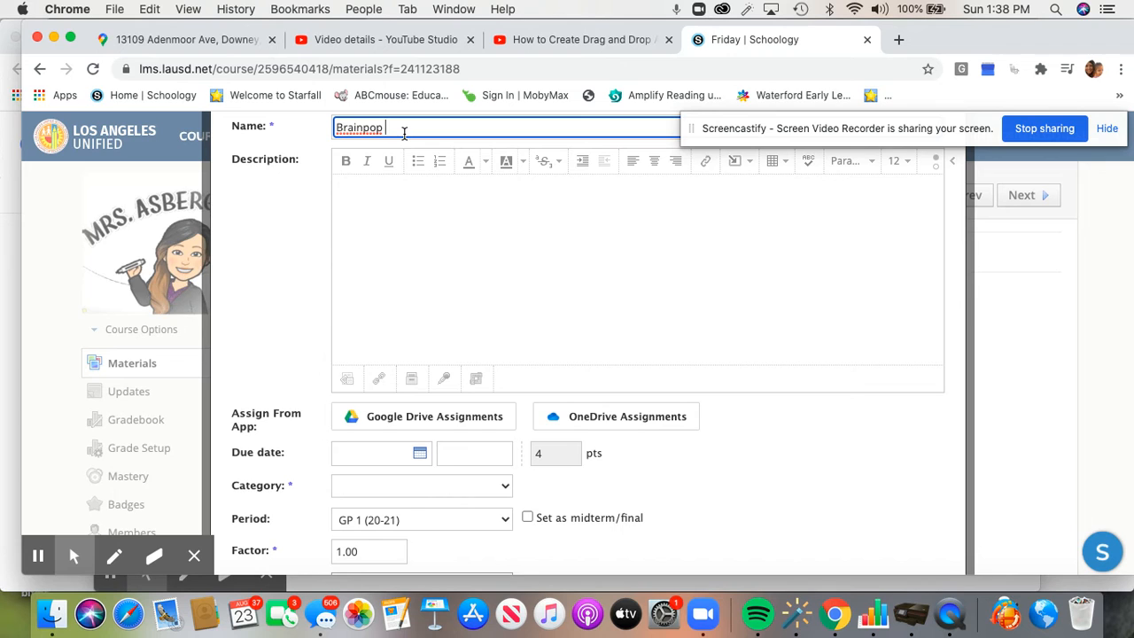
text(Listeni)
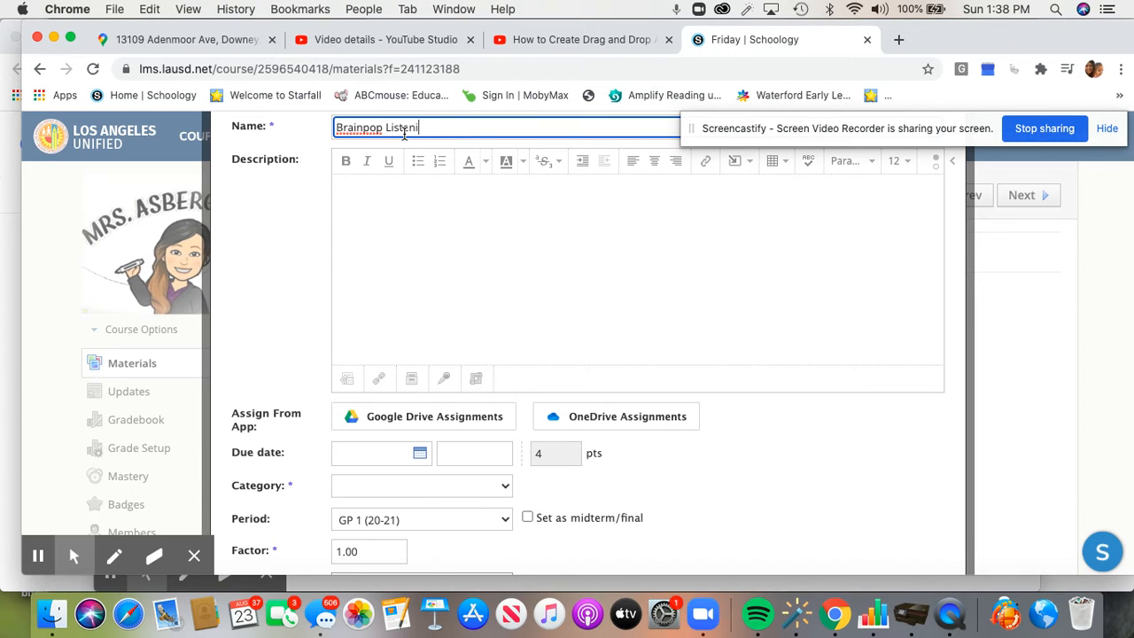
text(ng and Speaking- Asyc)
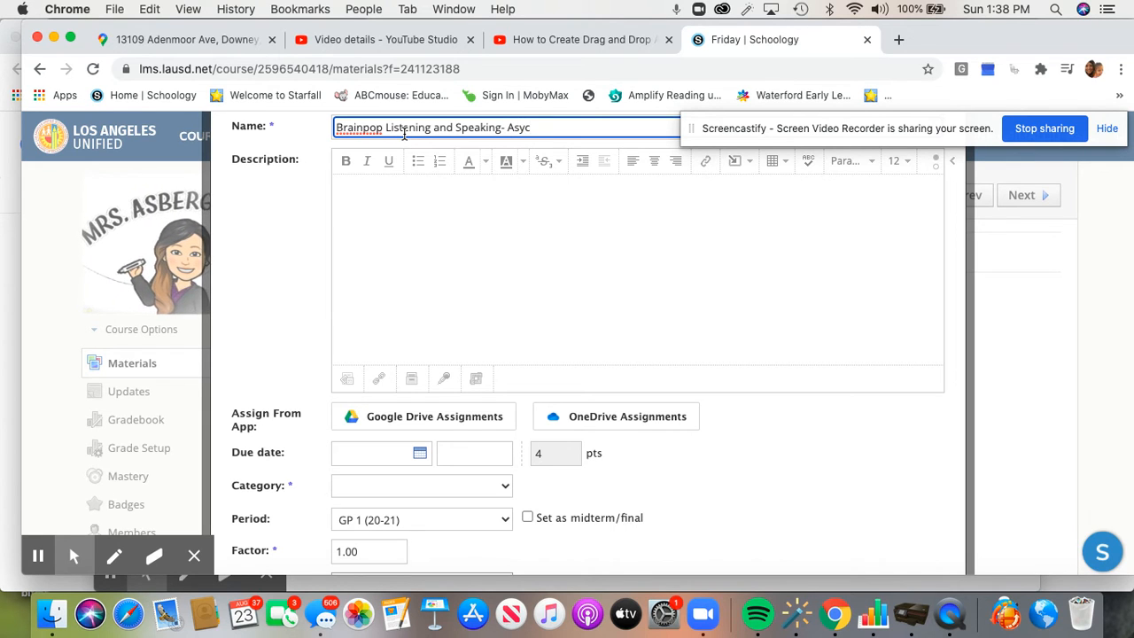
Complete the name as 'Brainpop Listening and Speaking- Asynchronous/Independent work'
key(BackSpace)
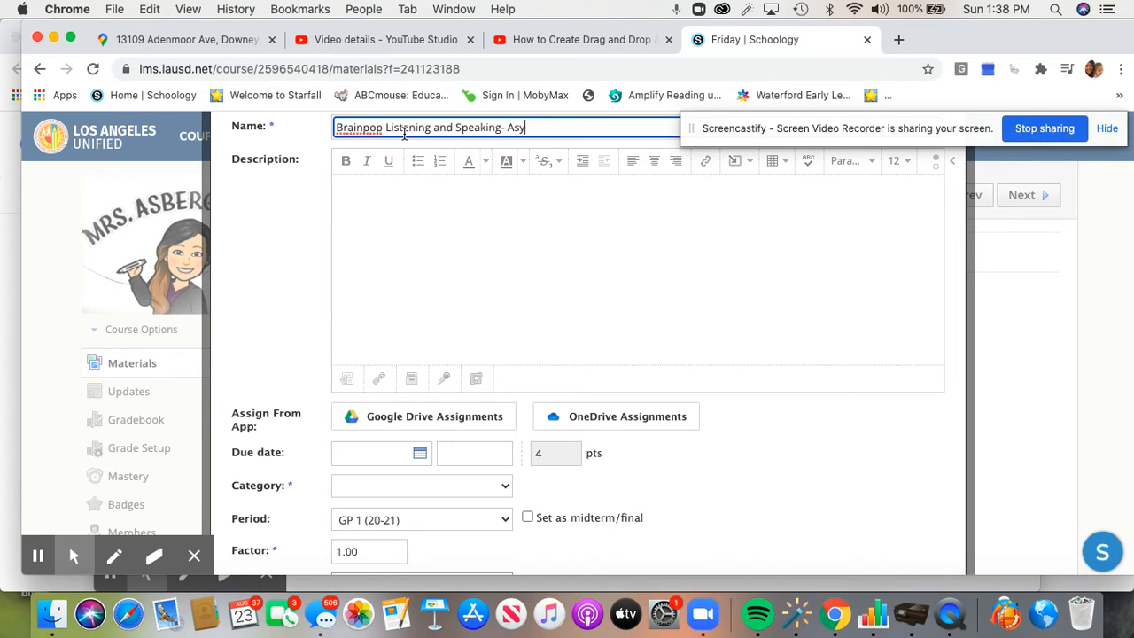
text(nchronous)
click(377, 235)
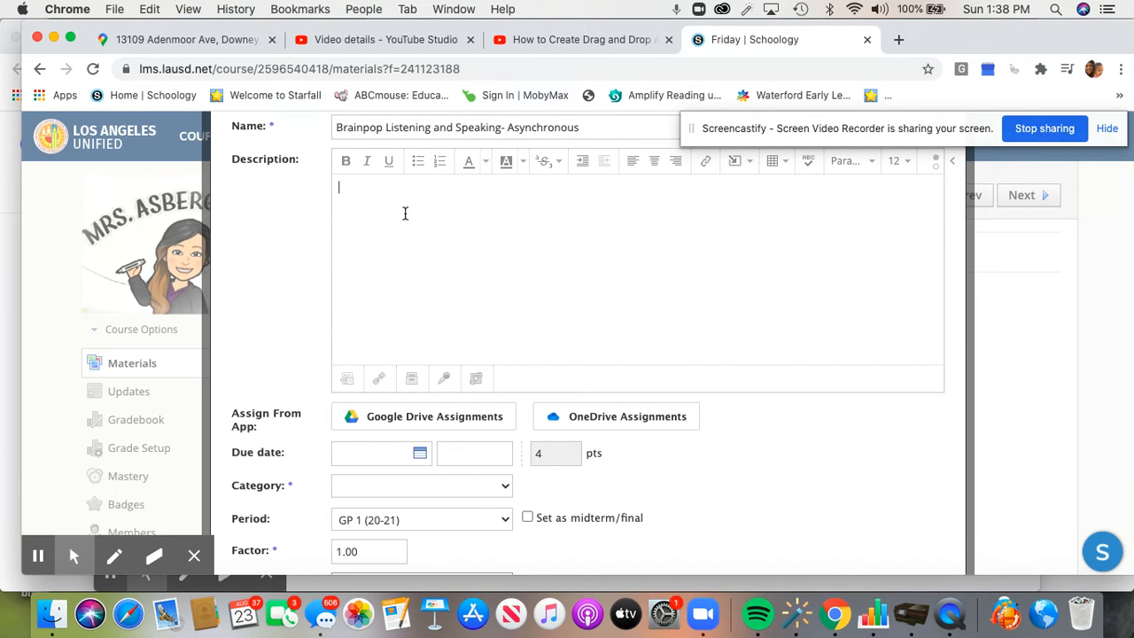
click(606, 123)
text(work)
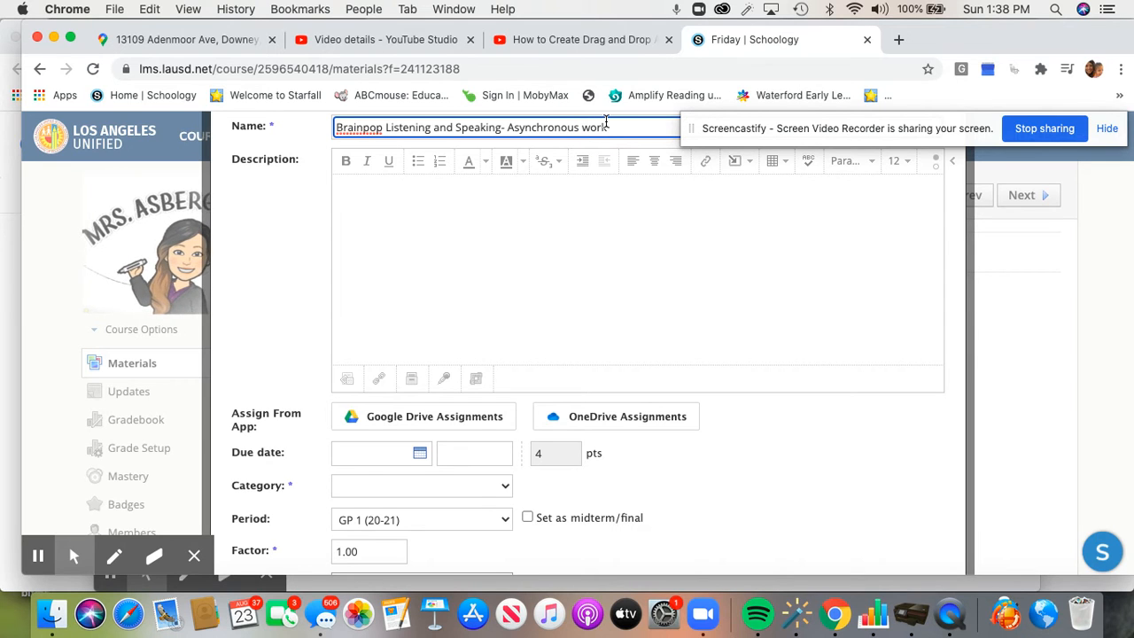
key(BackSpace)
key(BackSpace)
key(BackSpace)
text(/Independent work)
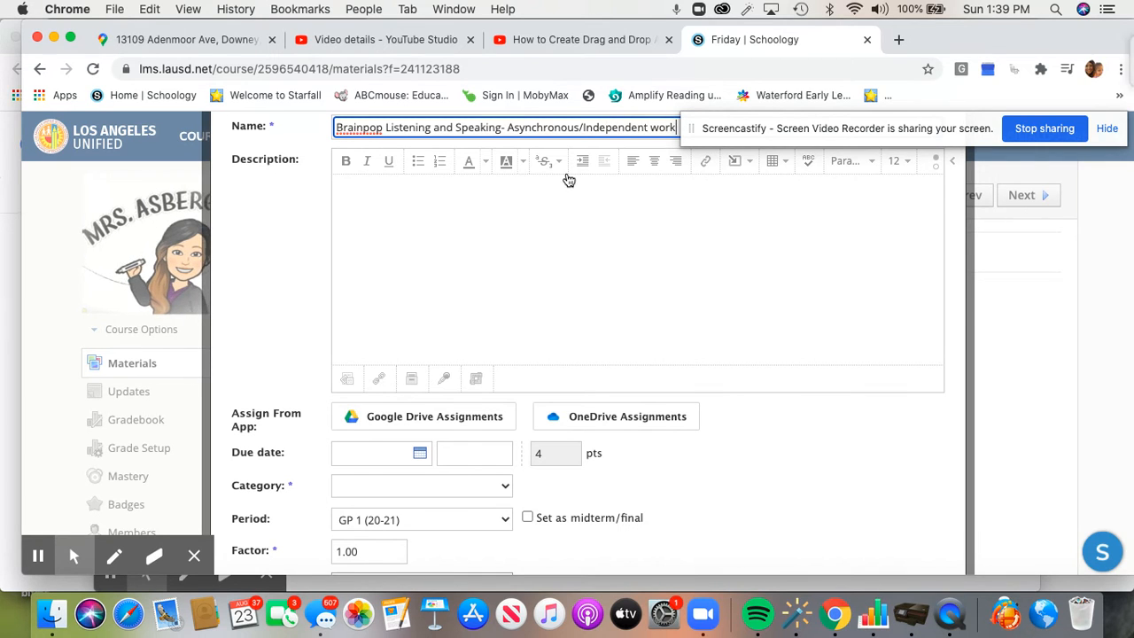
click(436, 288)
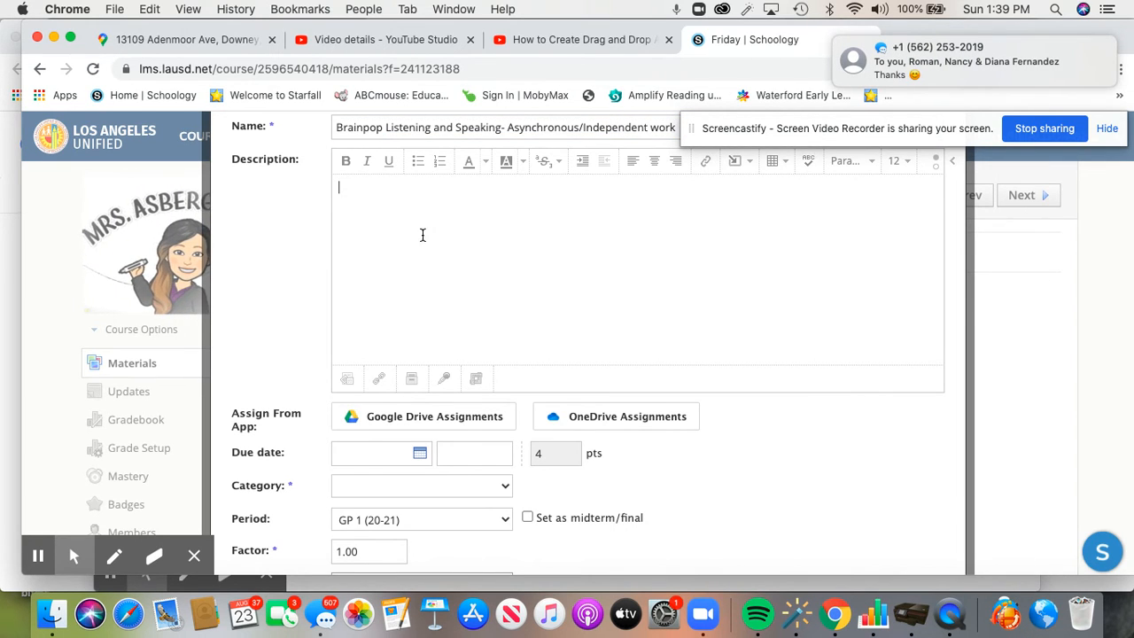
Paste the copied BrainPOP assignment link into the Attach Link form
click(379, 379)
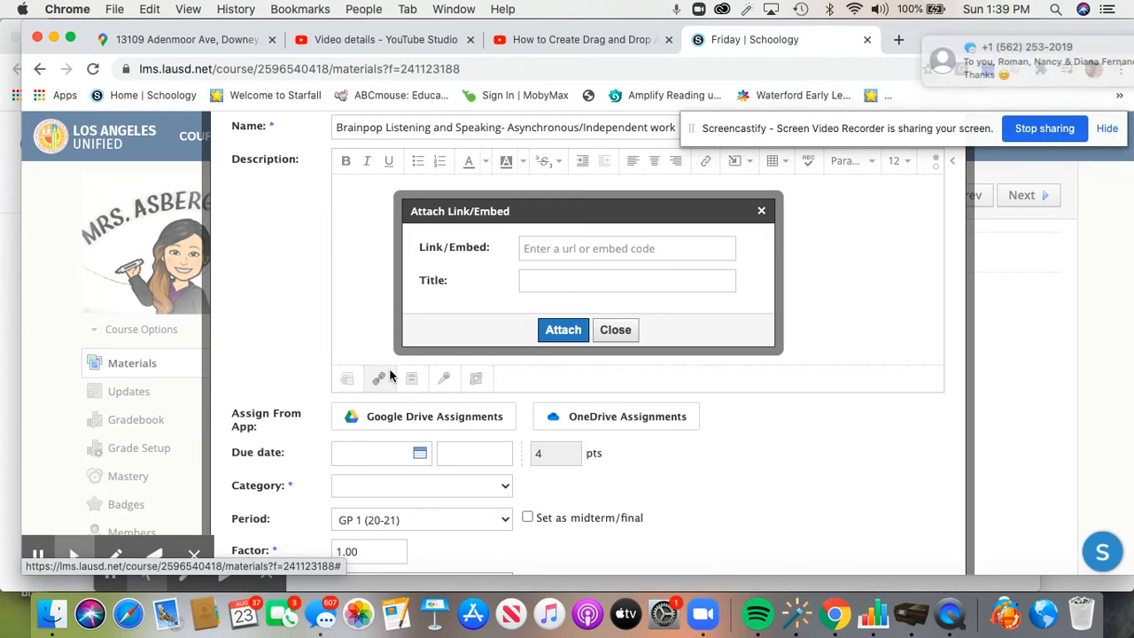
click(553, 247)
right_click(552, 248)
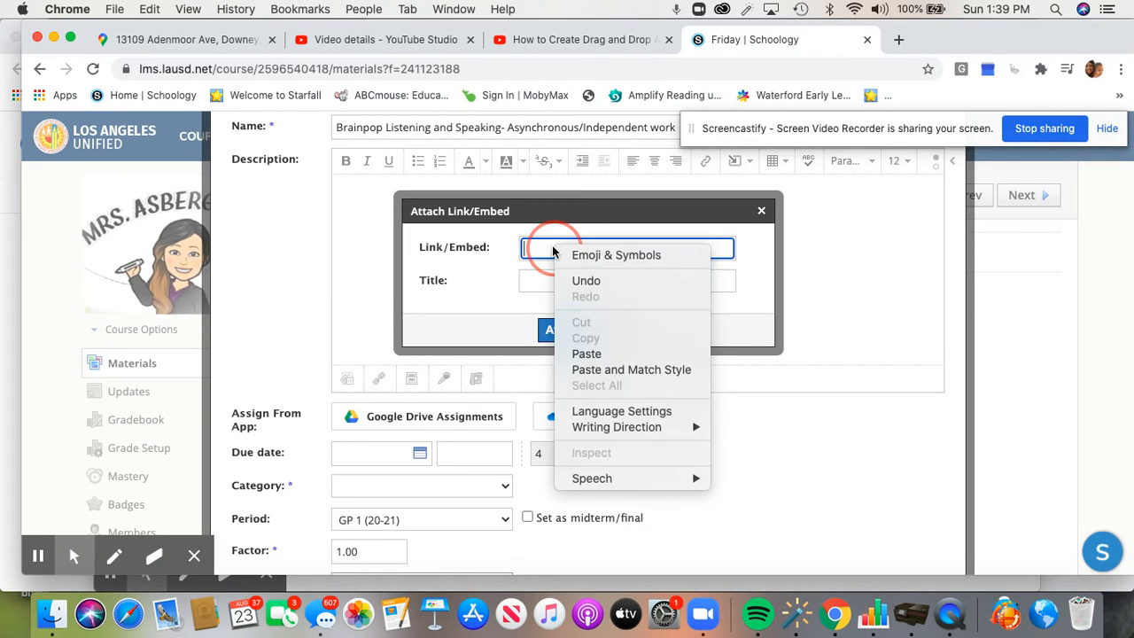
click(588, 351)
Title the link 'BrainPOP Listening and Speaking' and attach it
click(570, 278)
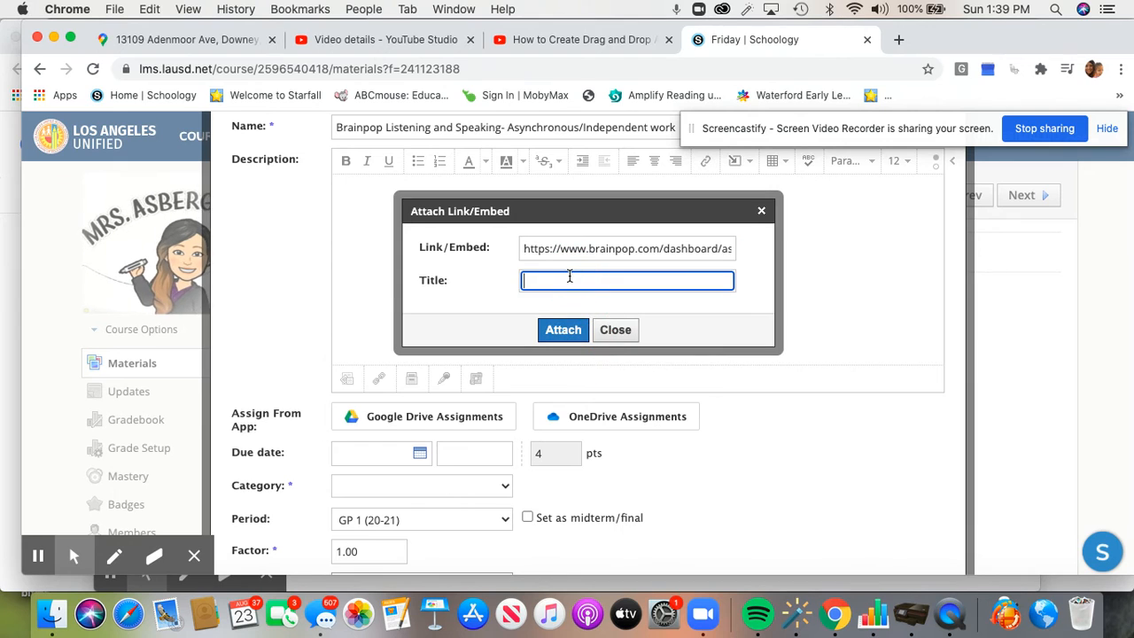
text(Brainpop)
key(BackSpace)
key(BackSpace)
text(nPop)
key(BackSpace)
text(OP Listening )
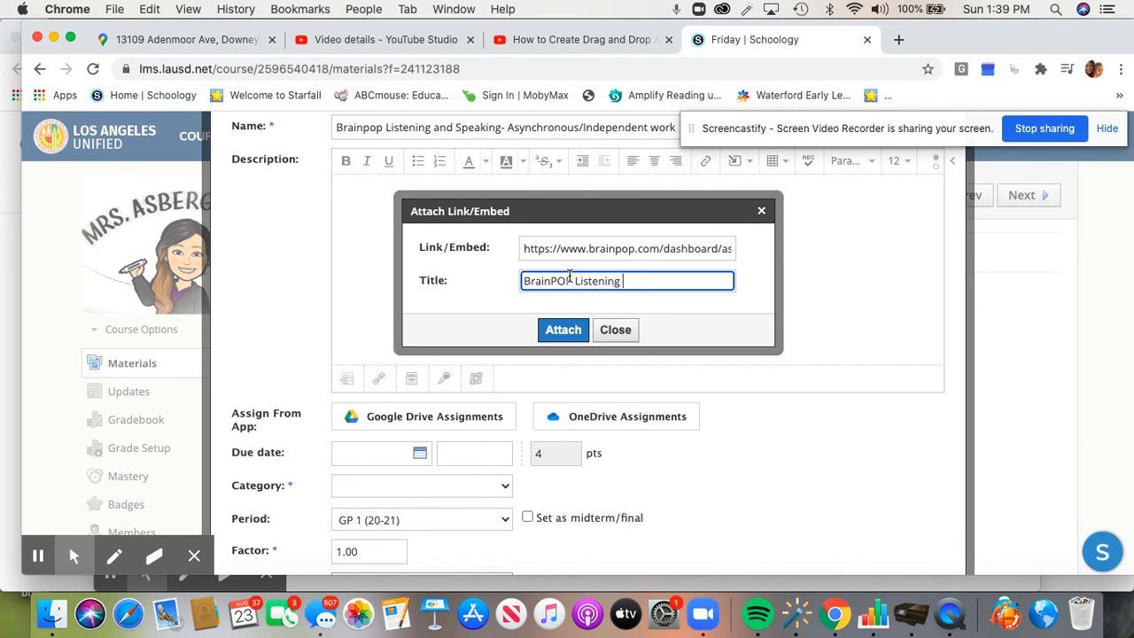
text(and Speaking)
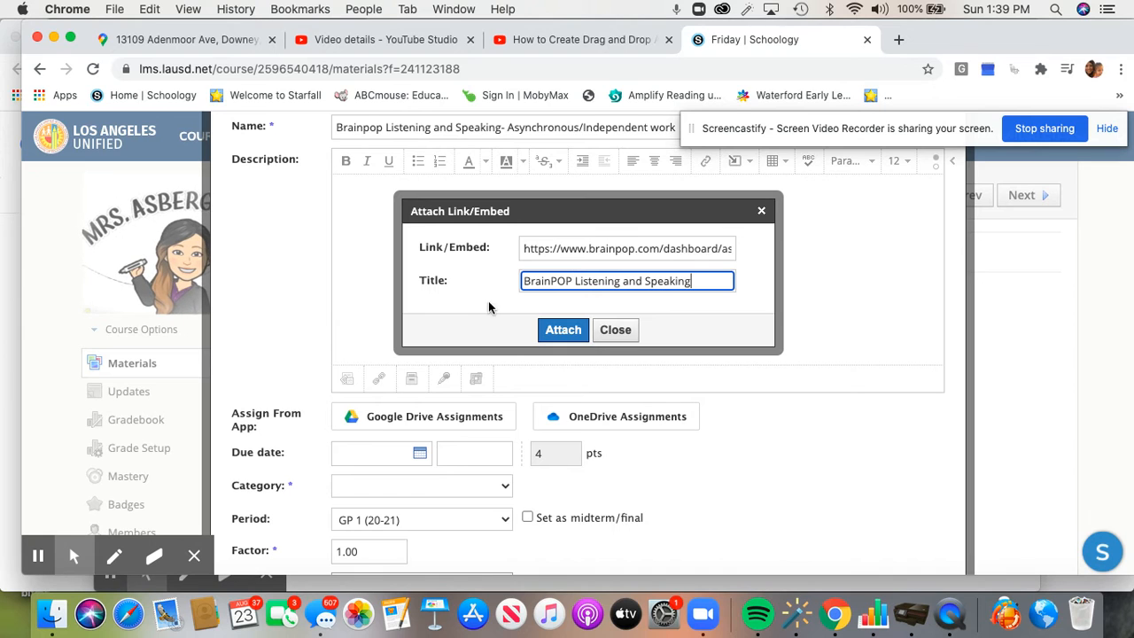
click(572, 333)
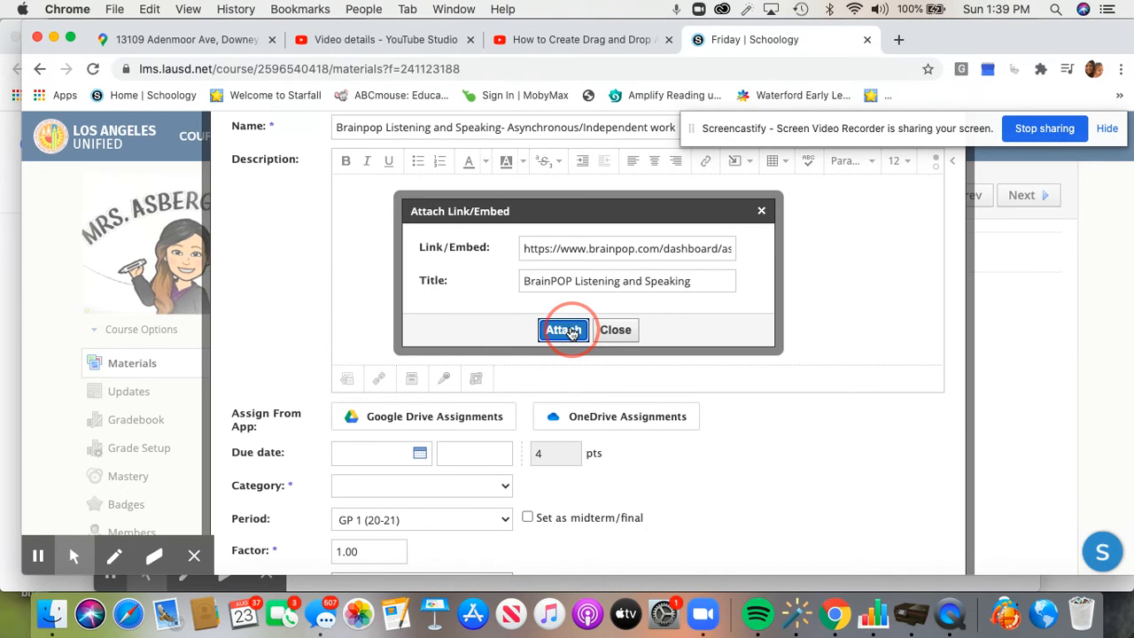
click(461, 261)
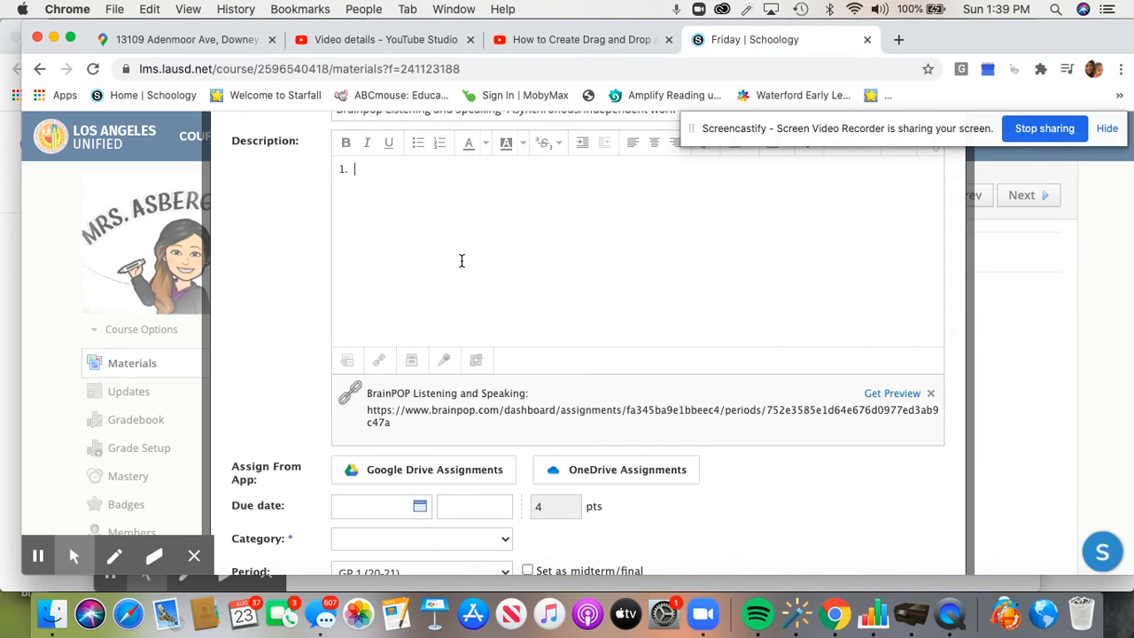
List the steps 'Open Video Listening and Speaking', 'Watch video', 'Take quiz on line' in the description
text(Ope)
text(n Vide)
text(Watch video)
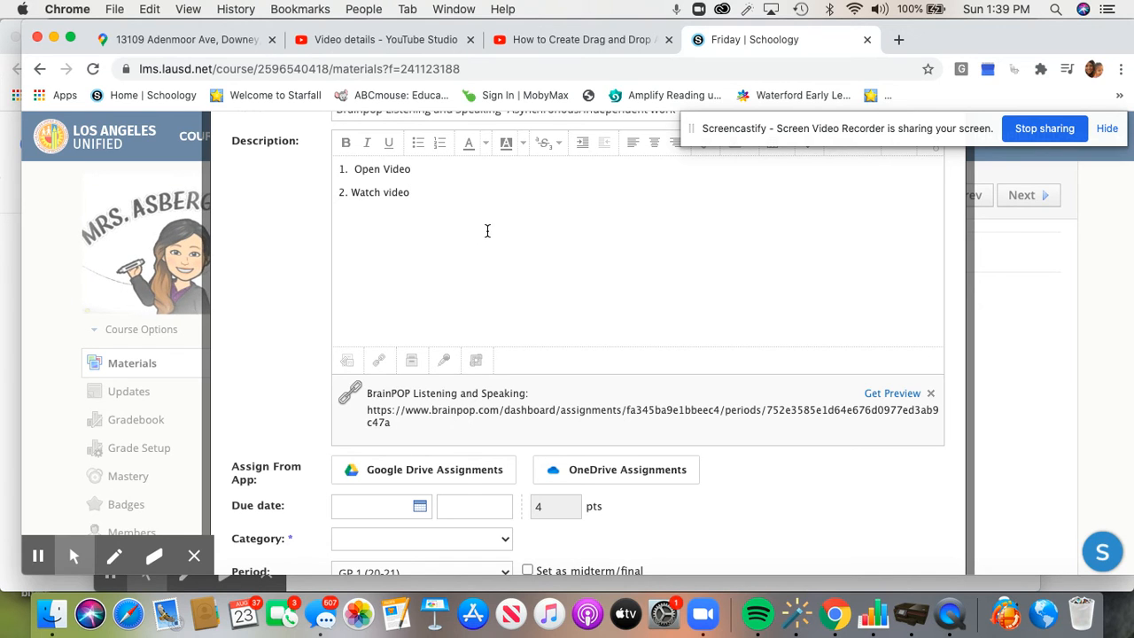
text(istening and Speaking)
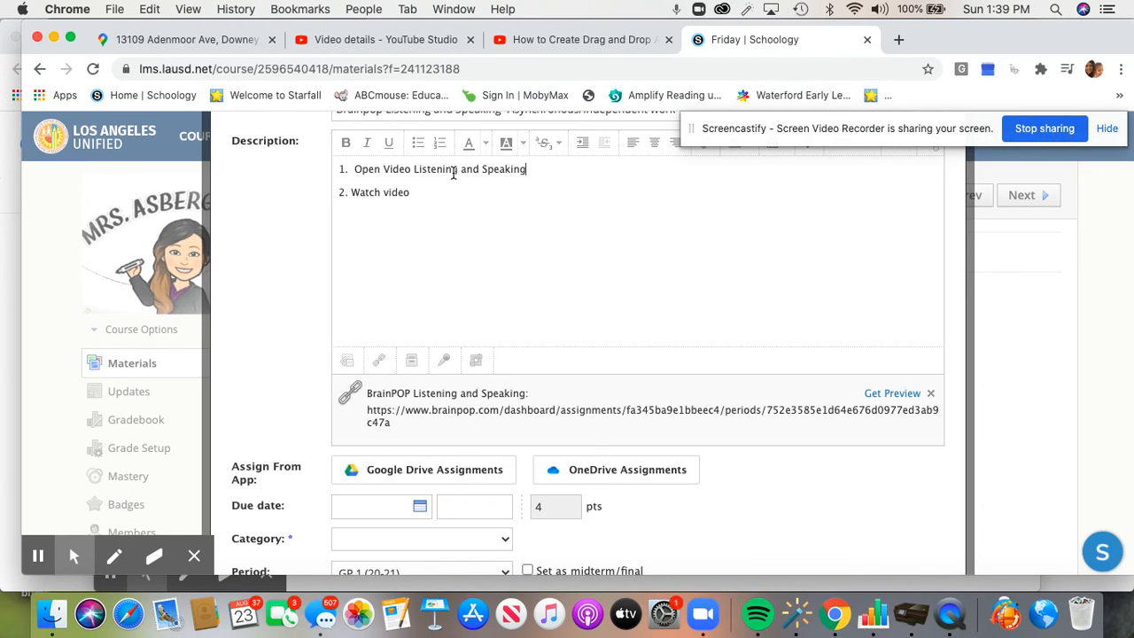
click(416, 198)
text(Take )
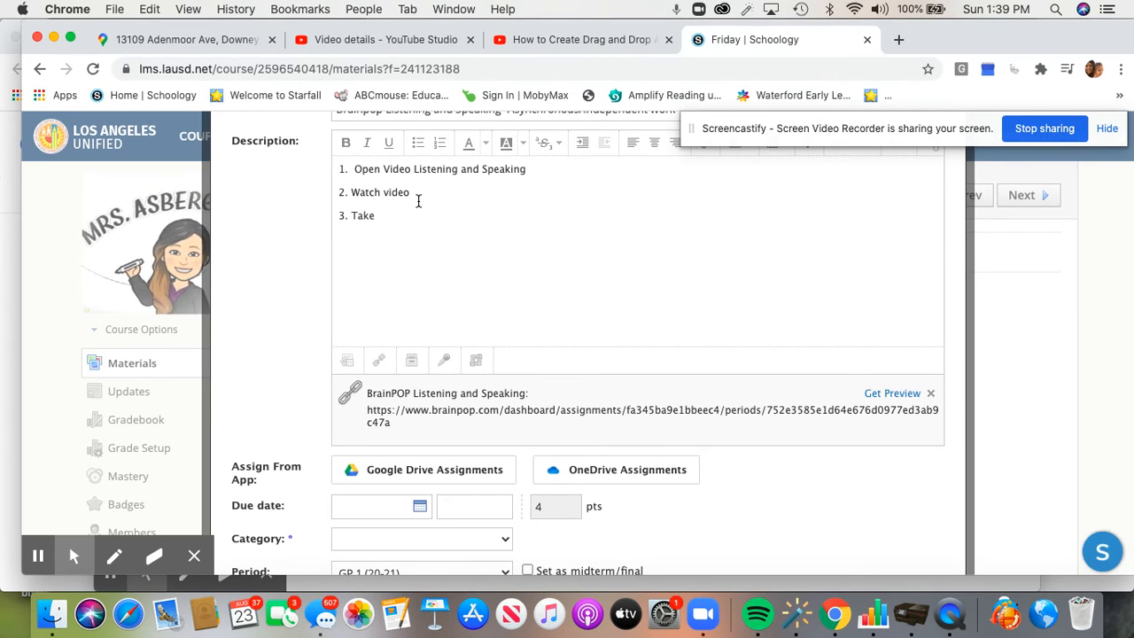
text(quiz on line)
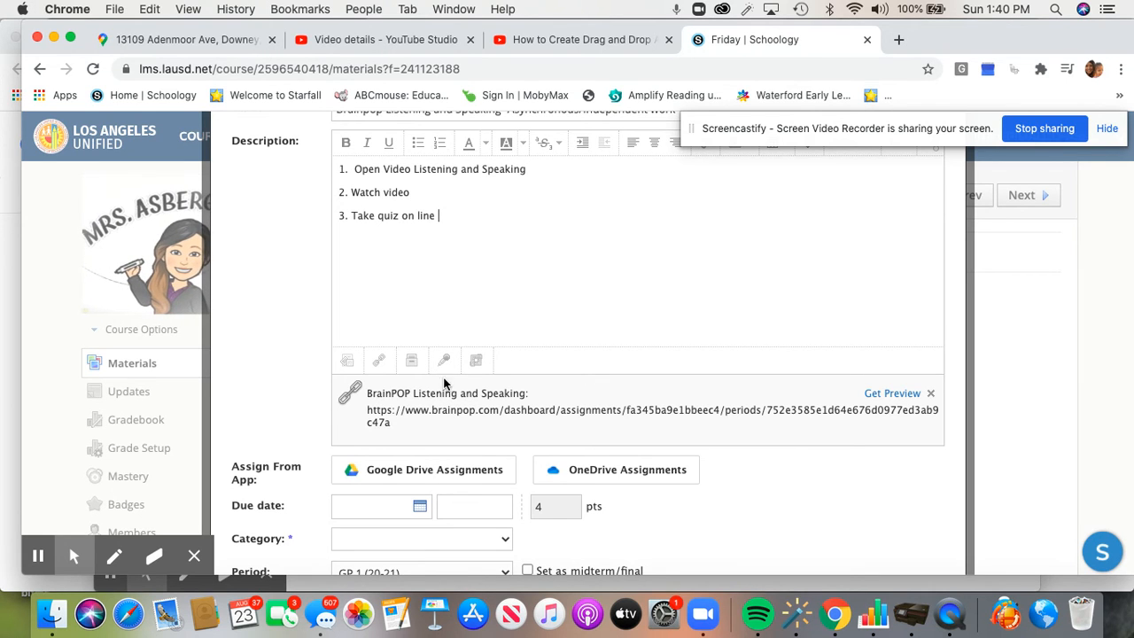
scroll(434, 443, down, 2)
Set the due date to August 28 and keep the Default Elementary Grade Scale
click(422, 440)
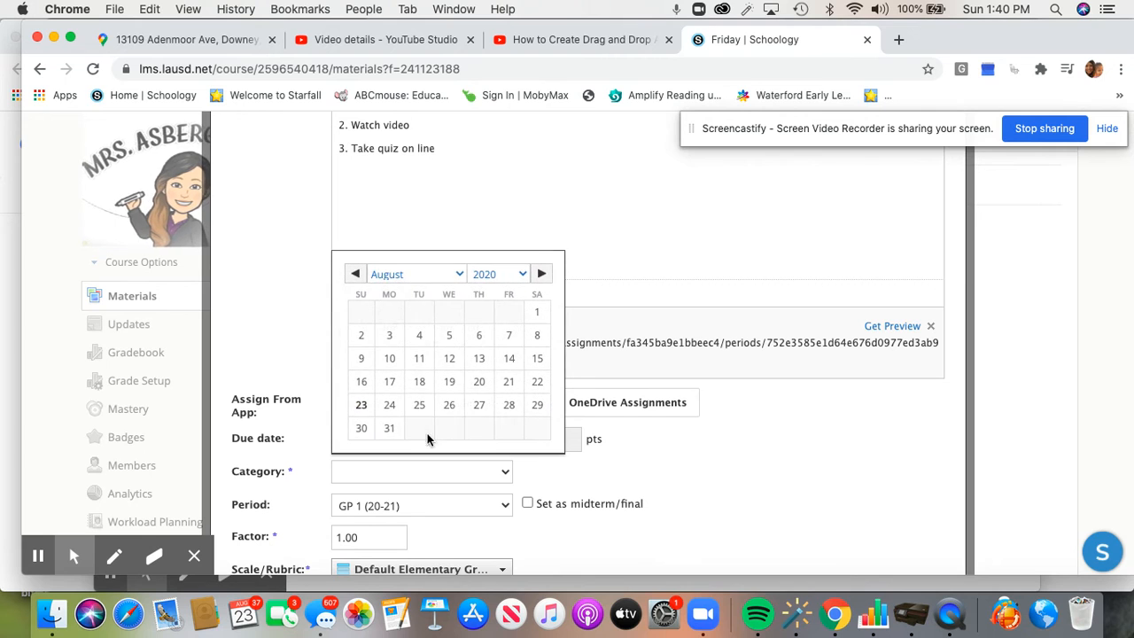
click(509, 407)
scroll(443, 536, down, 2)
scroll(478, 538, down, 4)
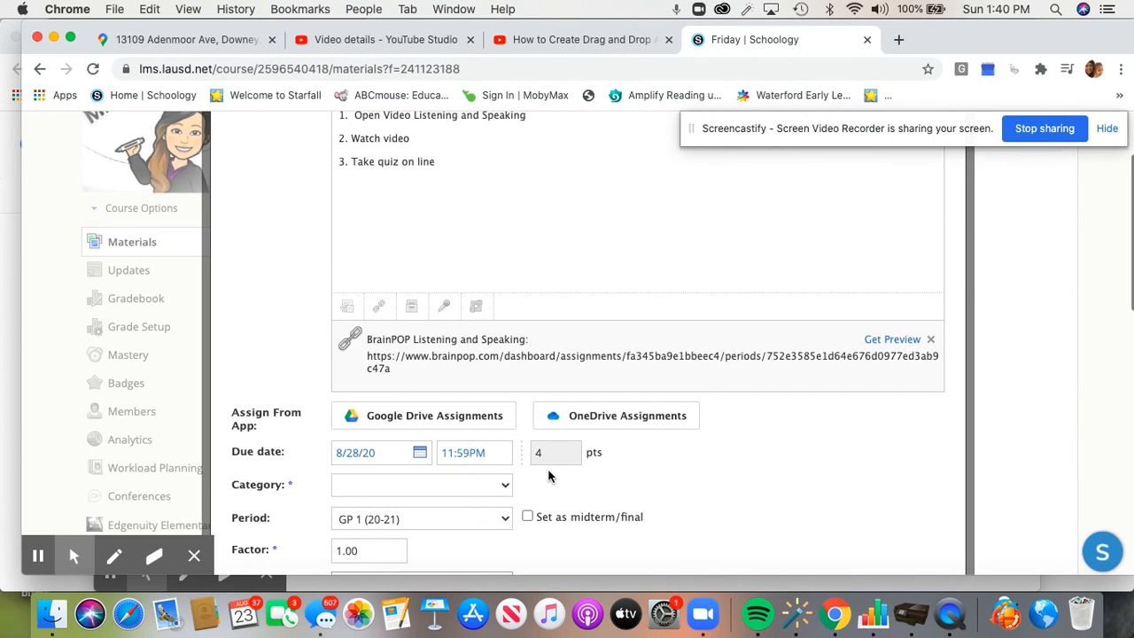
click(467, 465)
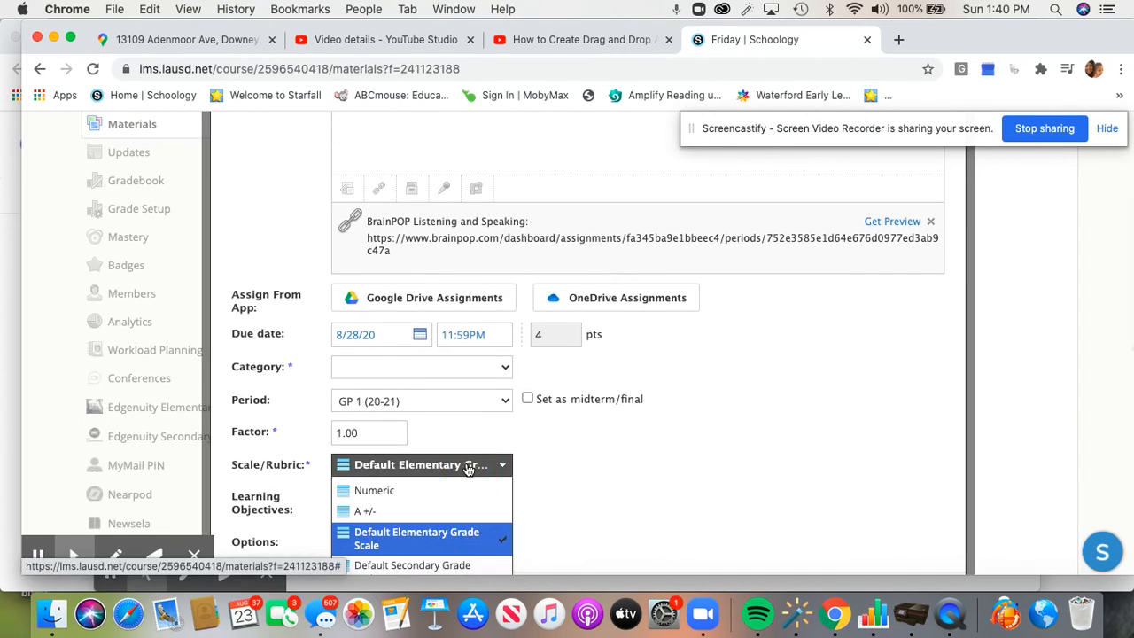
click(413, 546)
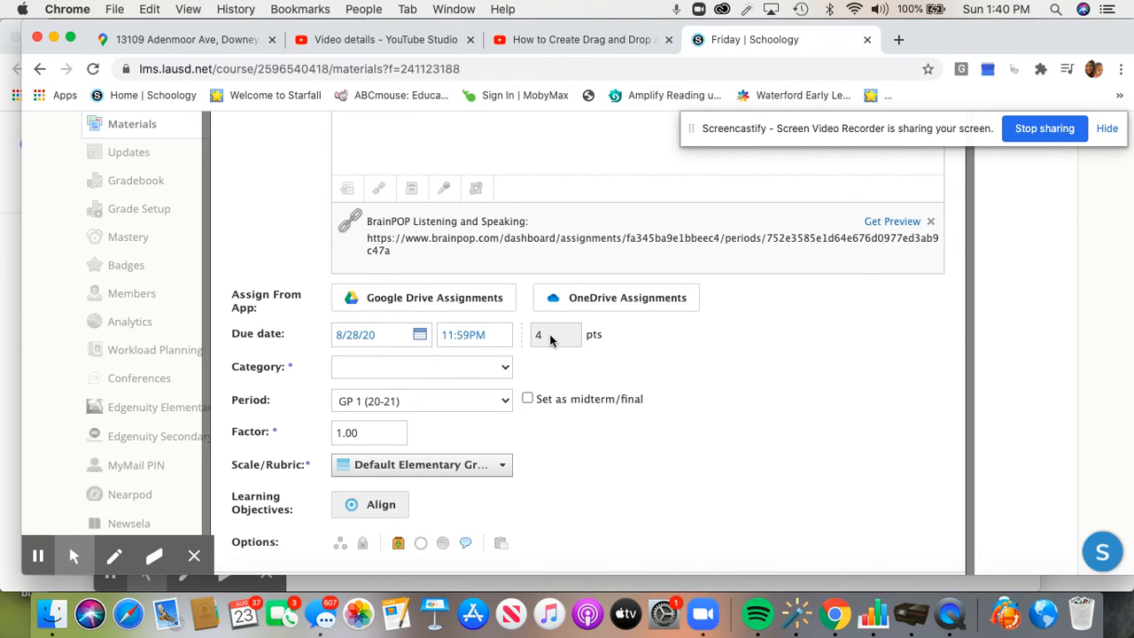
Create a new grading category named Literacy for the assignment
click(447, 366)
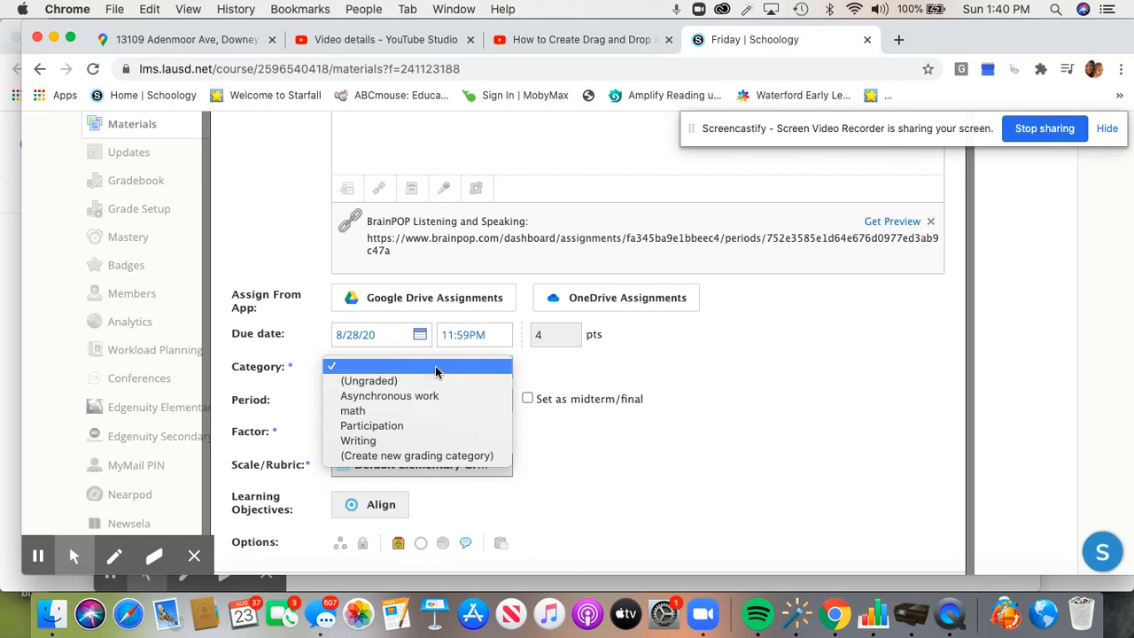
click(412, 455)
scroll(409, 434, down, 3)
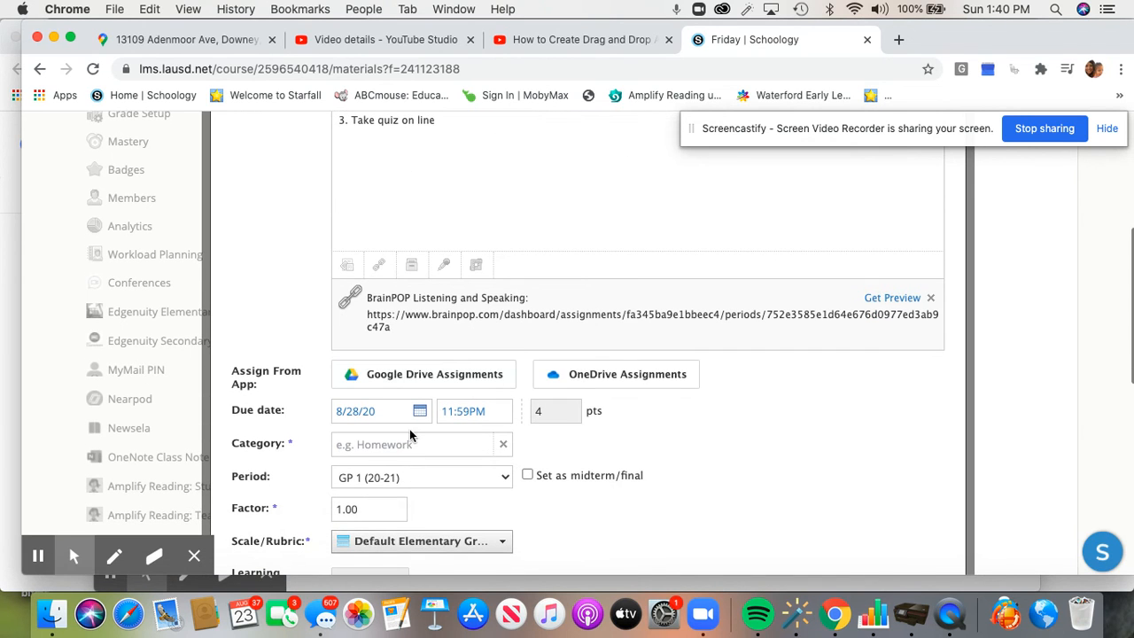
click(412, 446)
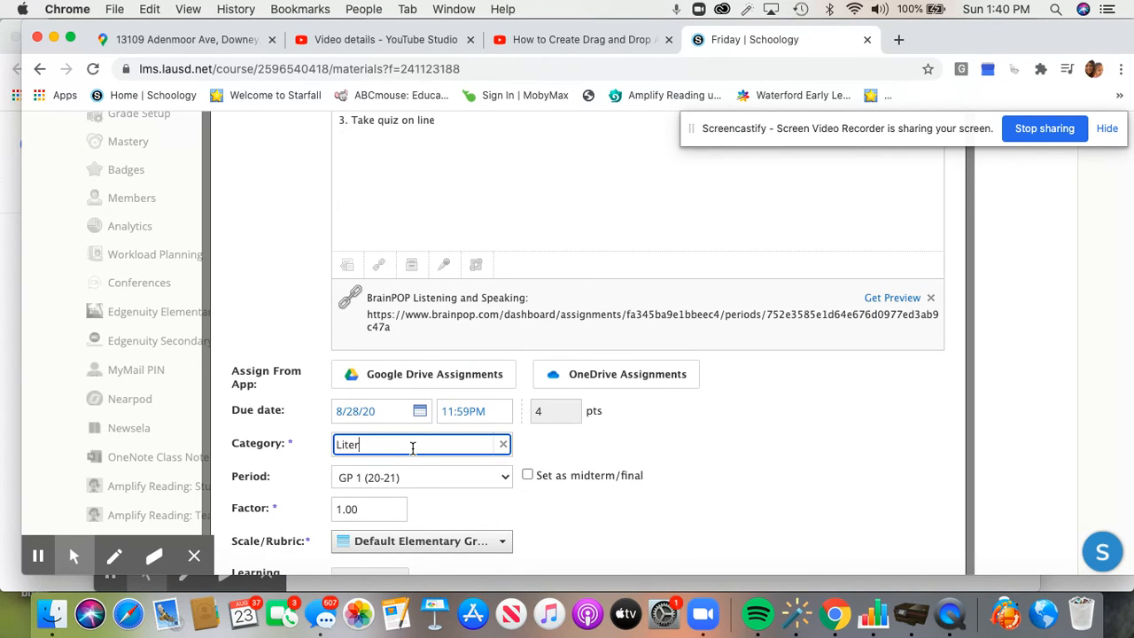
scroll(505, 532, down, 4)
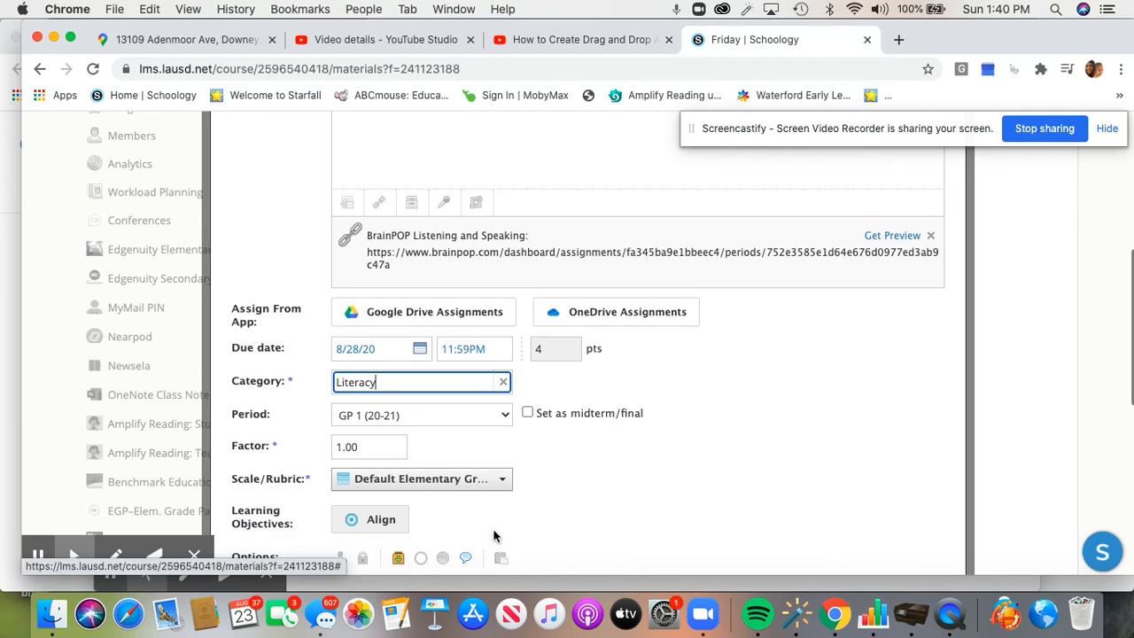
click(393, 498)
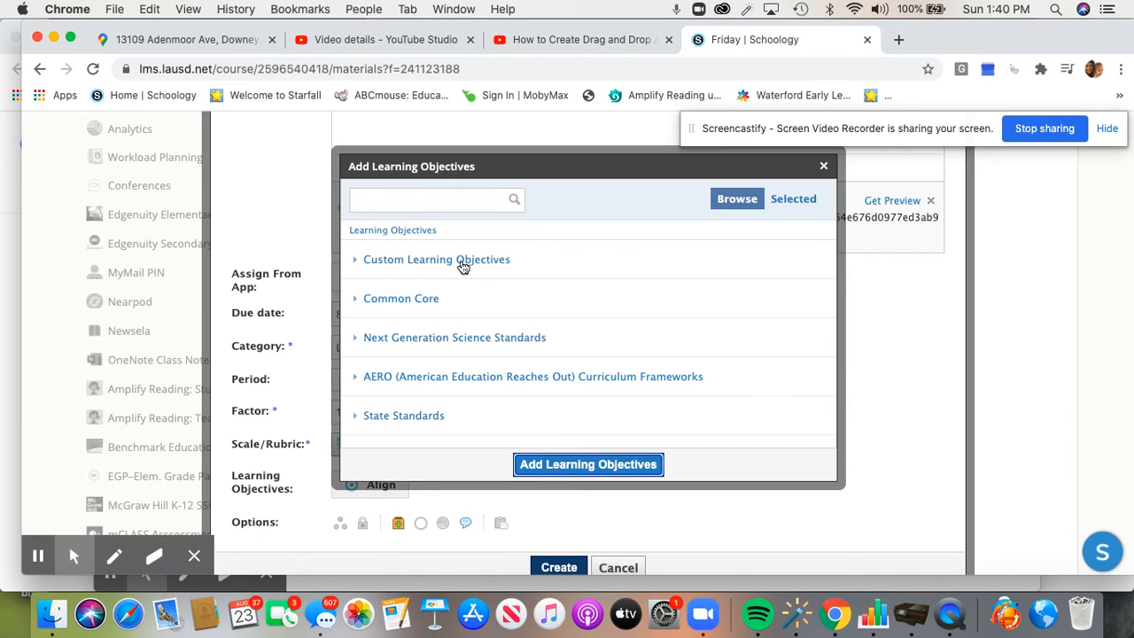
Add the LAUSD ES CCS English Language Arts objective 'ELA: Foundational Reading Skills'
click(461, 261)
click(398, 300)
click(441, 262)
click(448, 271)
click(459, 297)
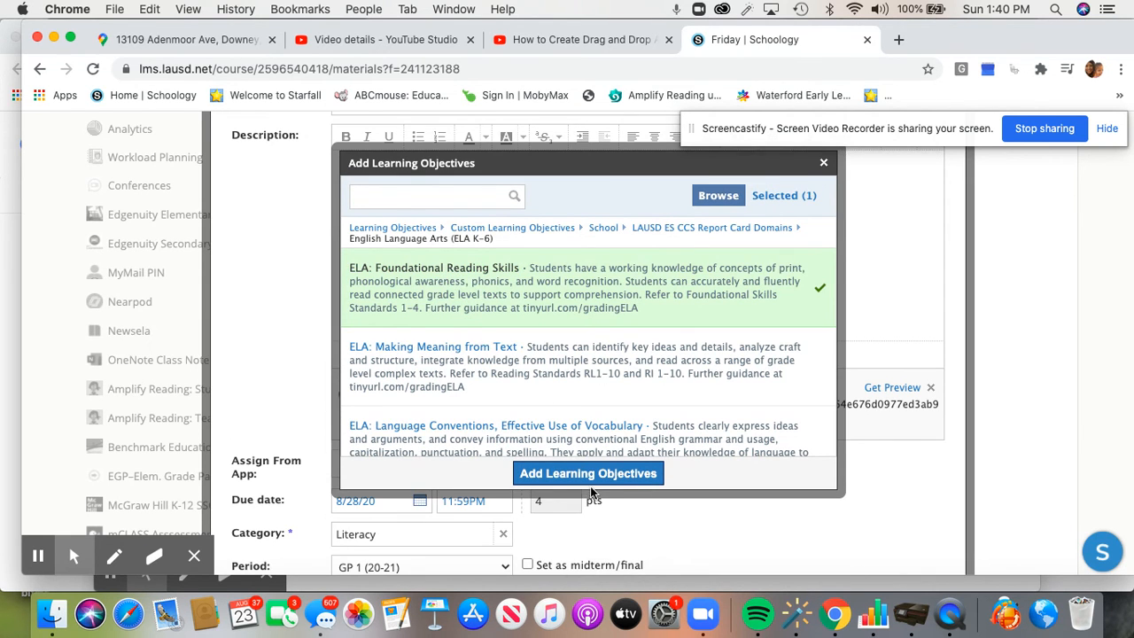
click(584, 475)
scroll(582, 473, down, 5)
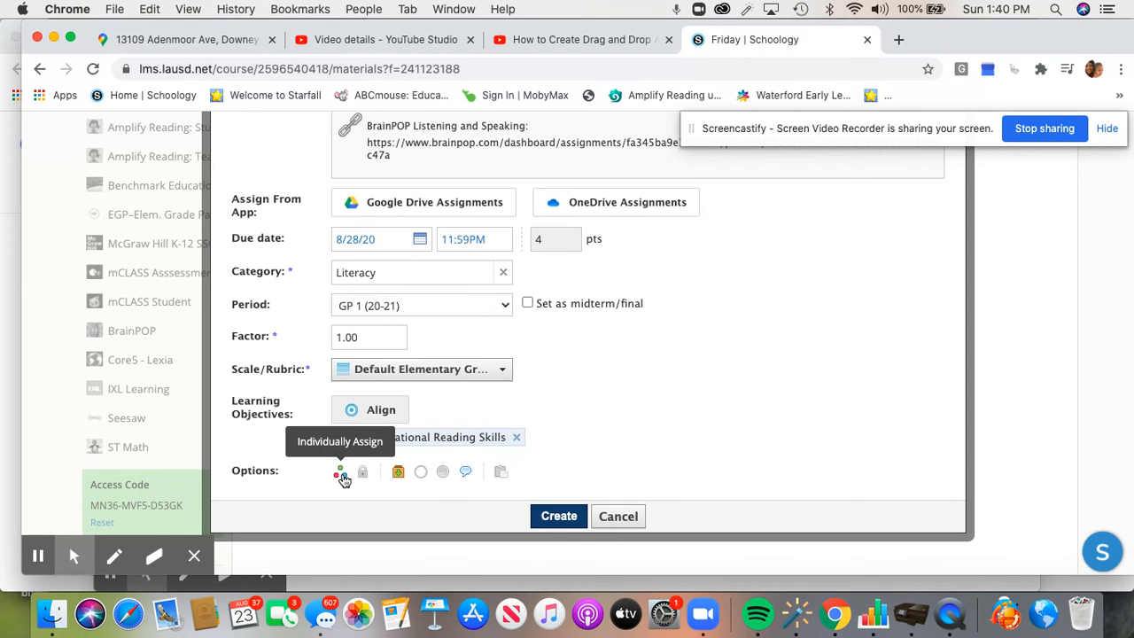
scroll(609, 451, up, 3)
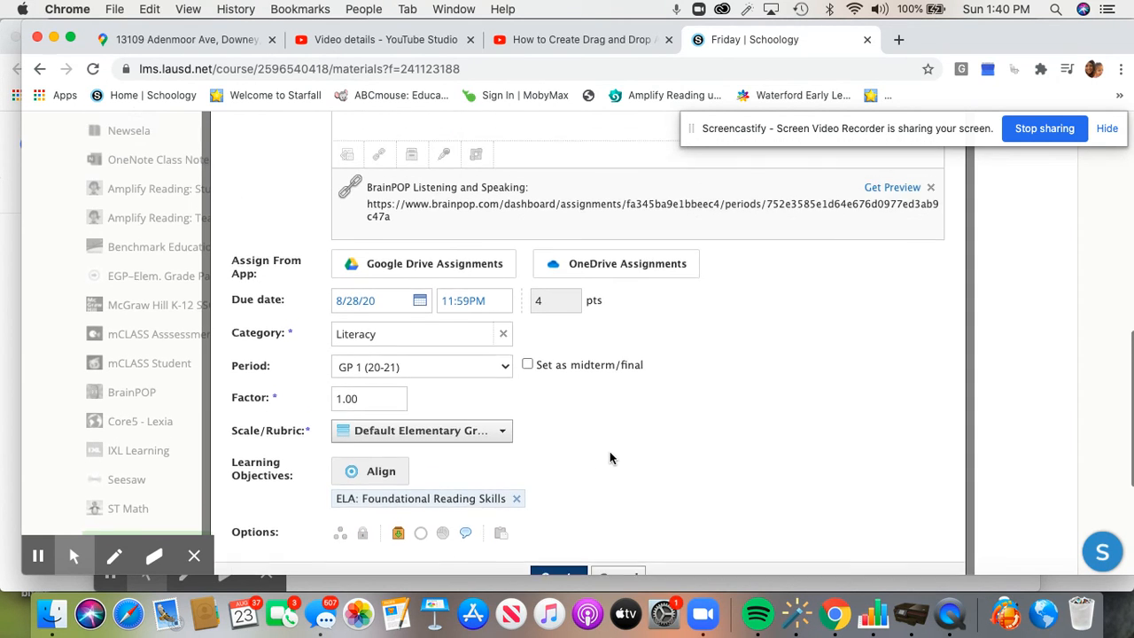
scroll(609, 458, up, 2)
scroll(609, 458, down, 2)
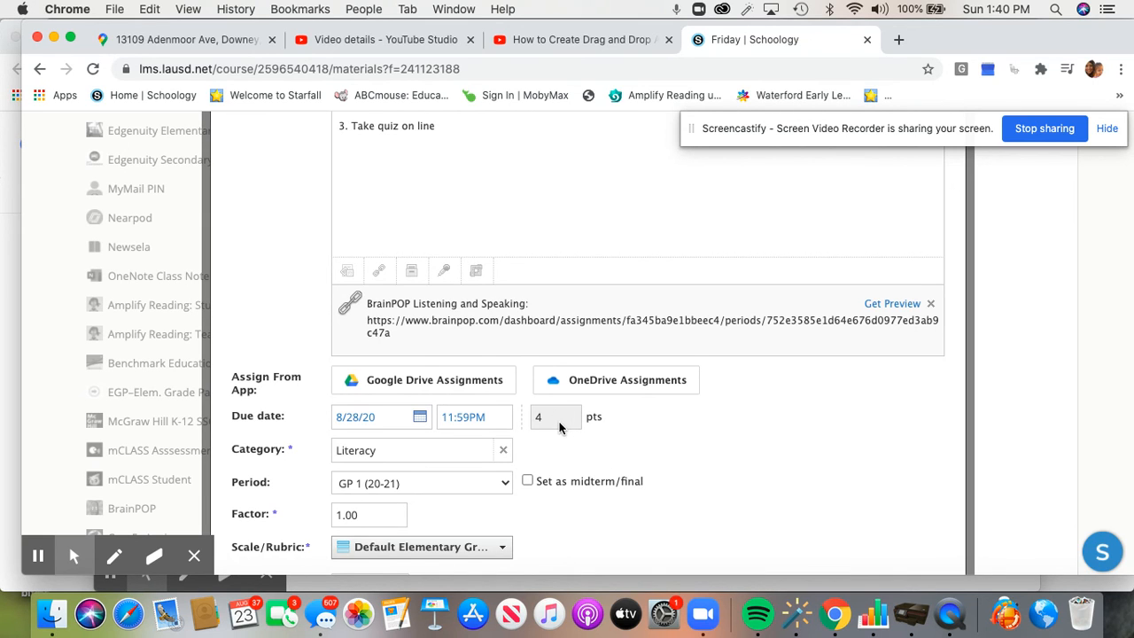
scroll(559, 427, up, 2)
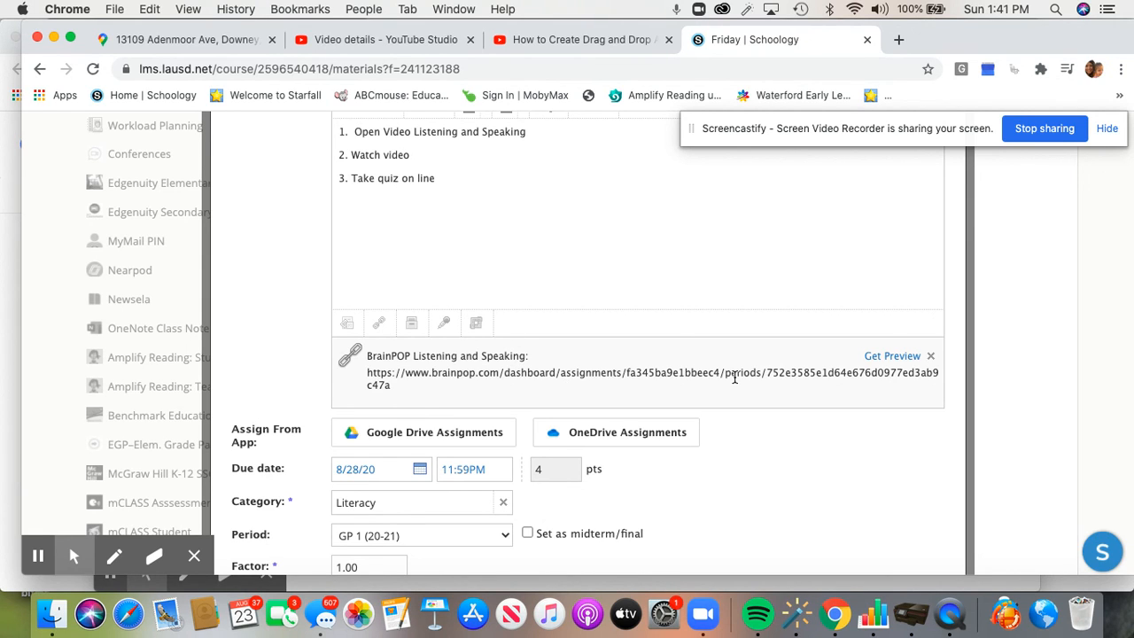
scroll(733, 377, down, 5)
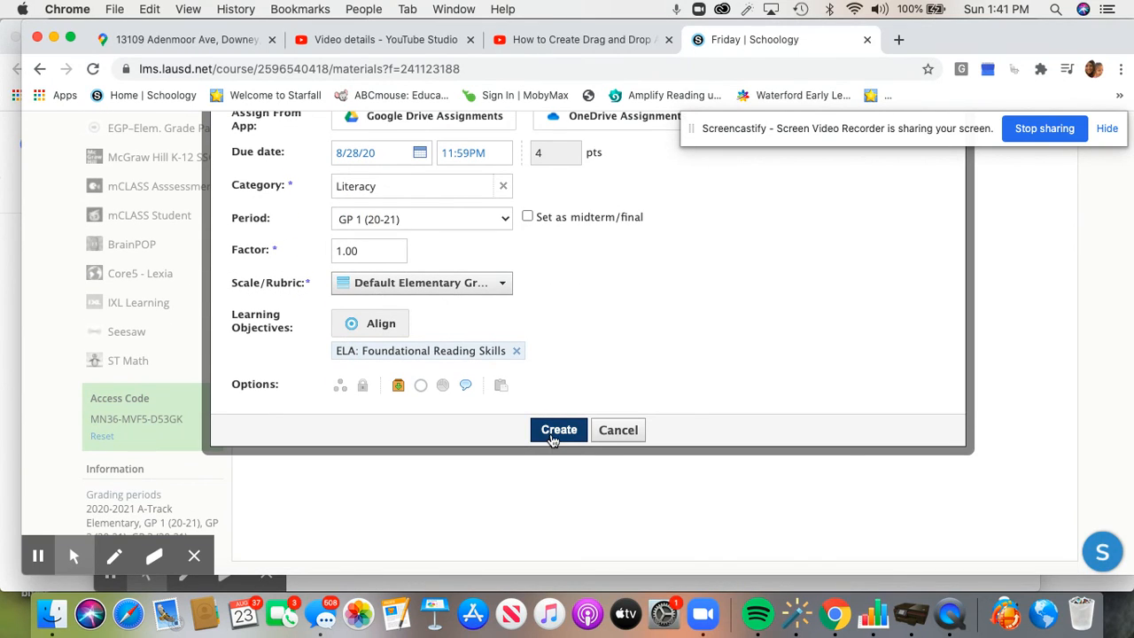
Create the Brainpop Listening and Speaking assignment and open its detail page
click(554, 430)
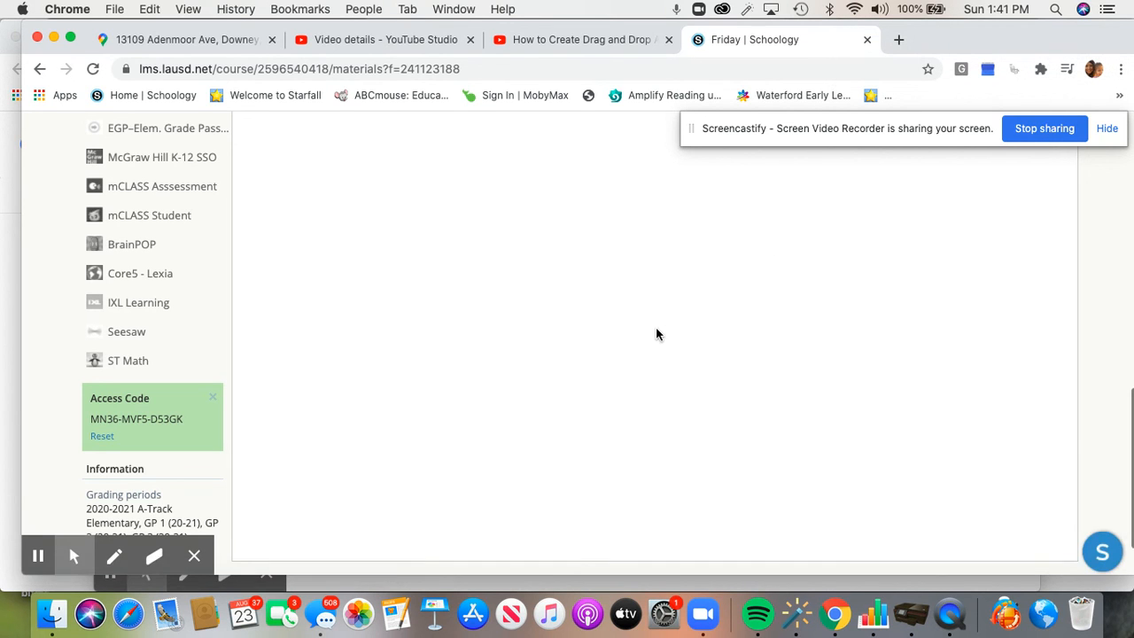
click(546, 294)
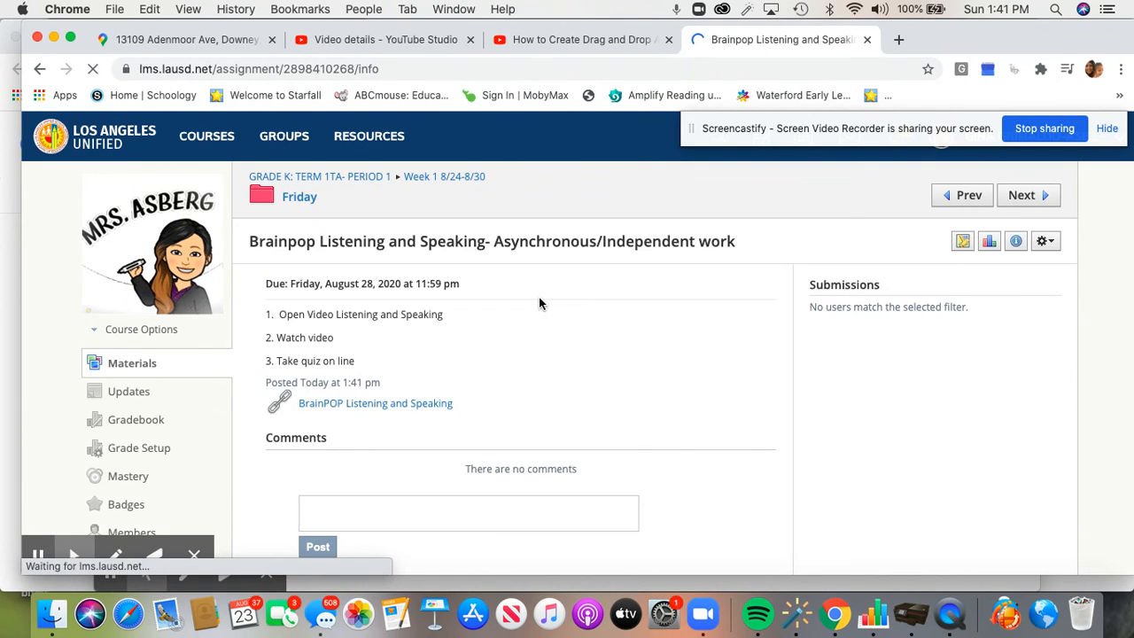
Follow the link to the BrainPOP Jr. Listening and Speaking Assignment with its Movie and Easy Quiz
click(434, 404)
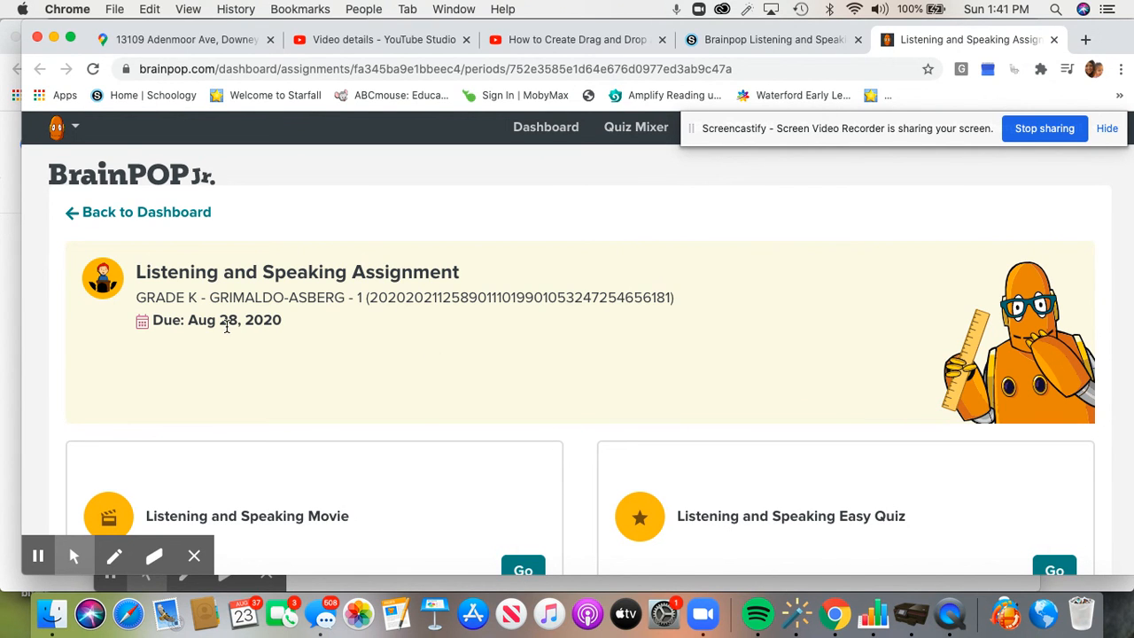
scroll(400, 335, down, 3)
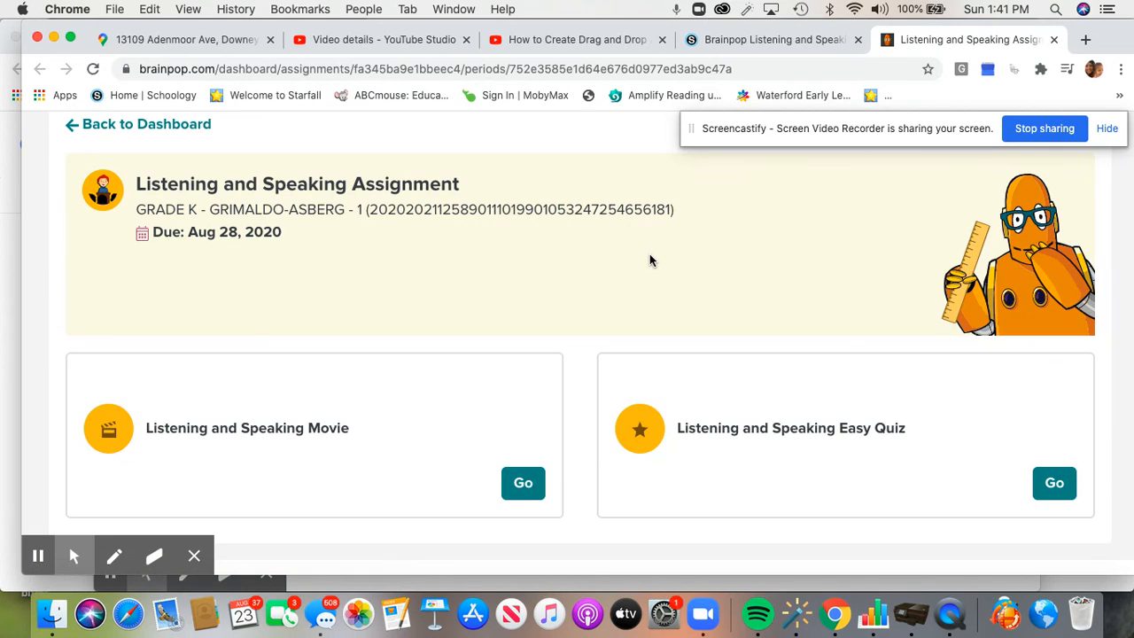
scroll(347, 239, up, 3)
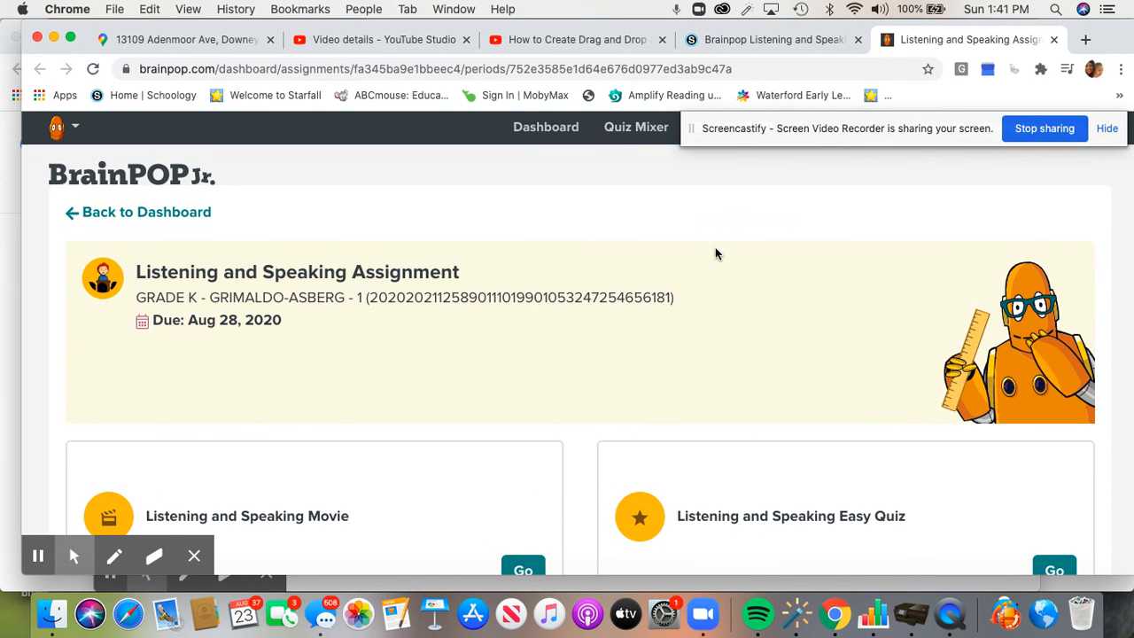